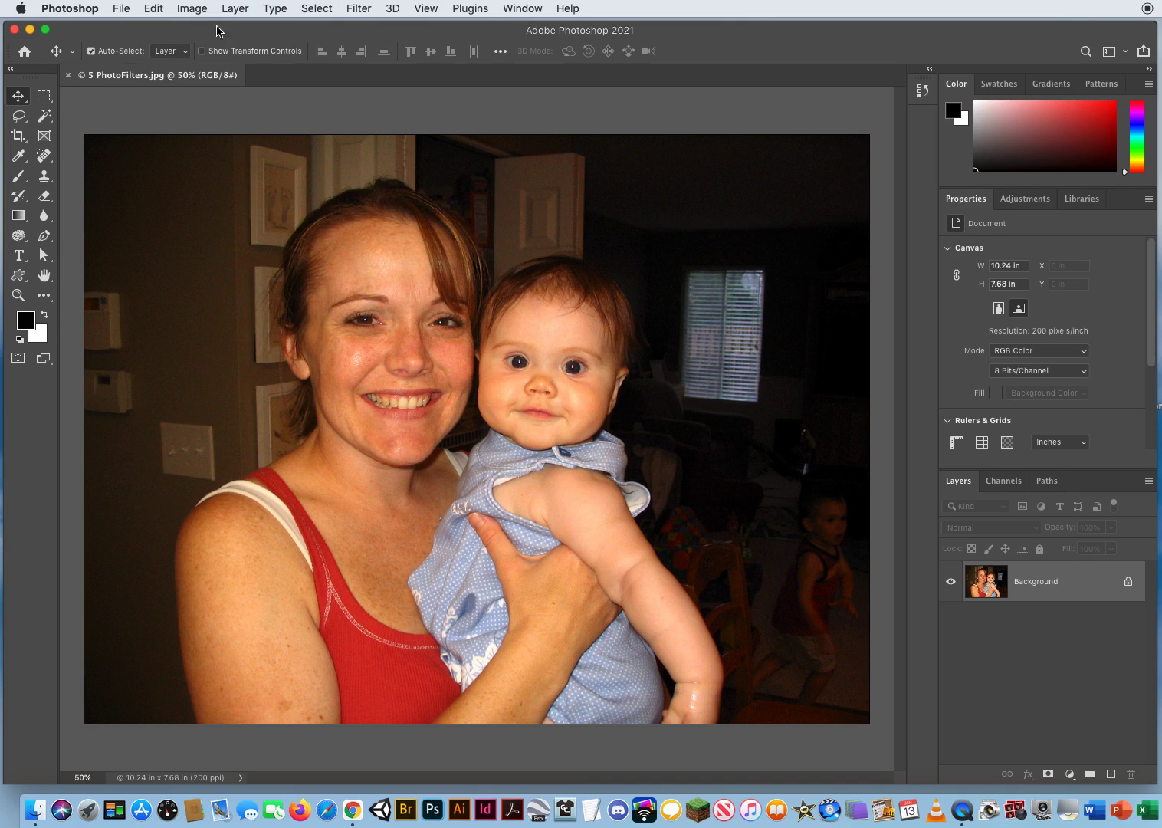
Step: Try the Auto Color correction on the photo and undo it
left_click(191, 8)
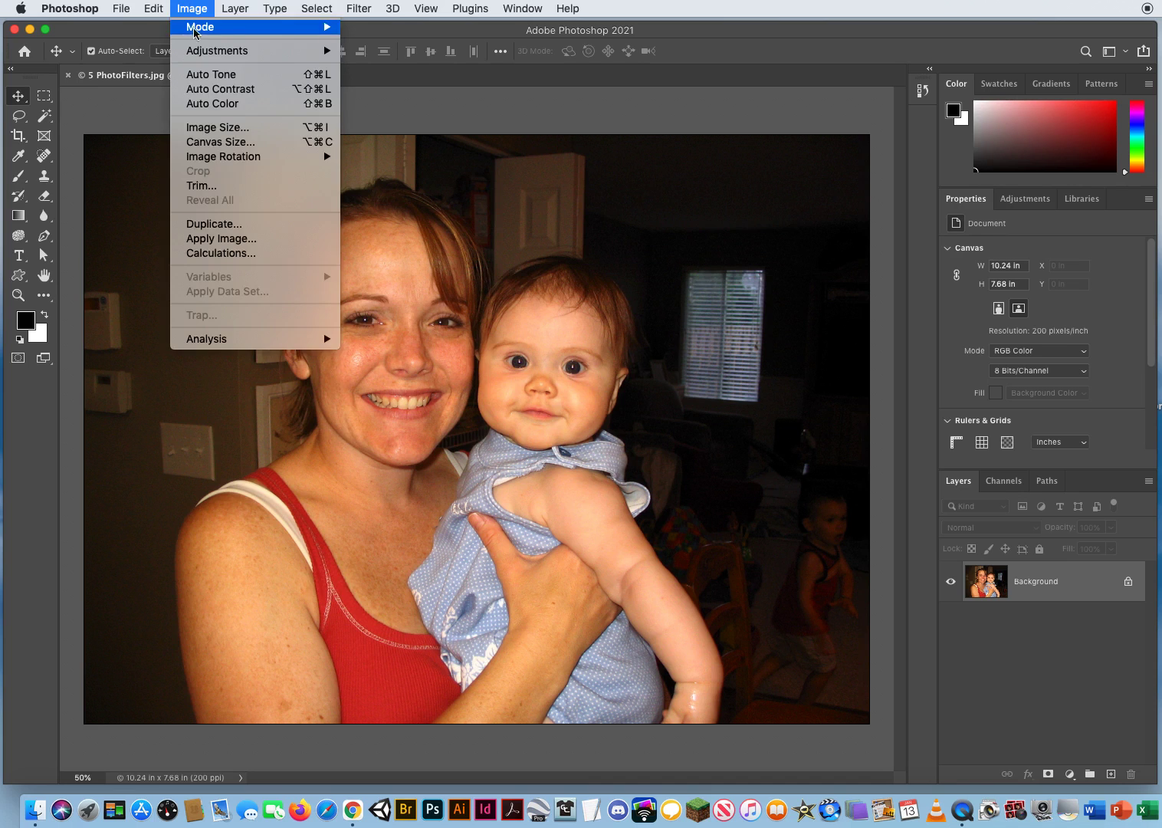
mouse_move(196, 54)
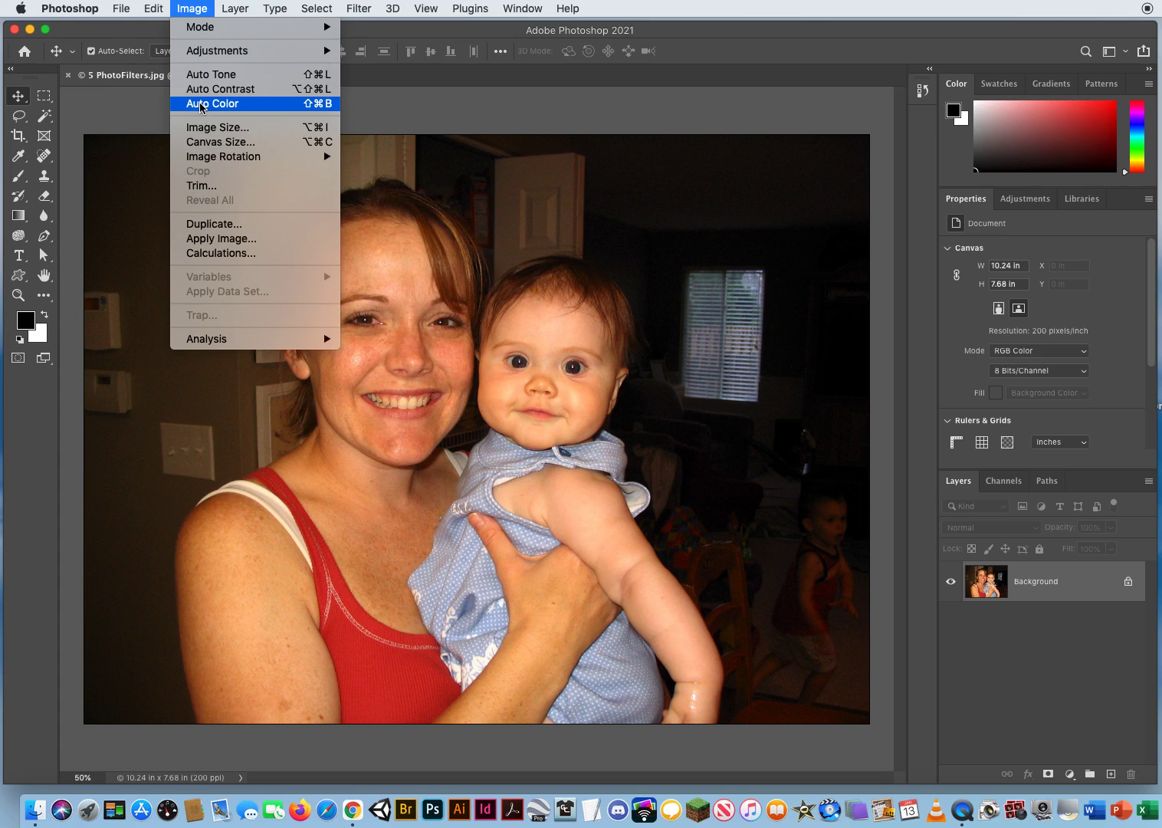
left_click(201, 104)
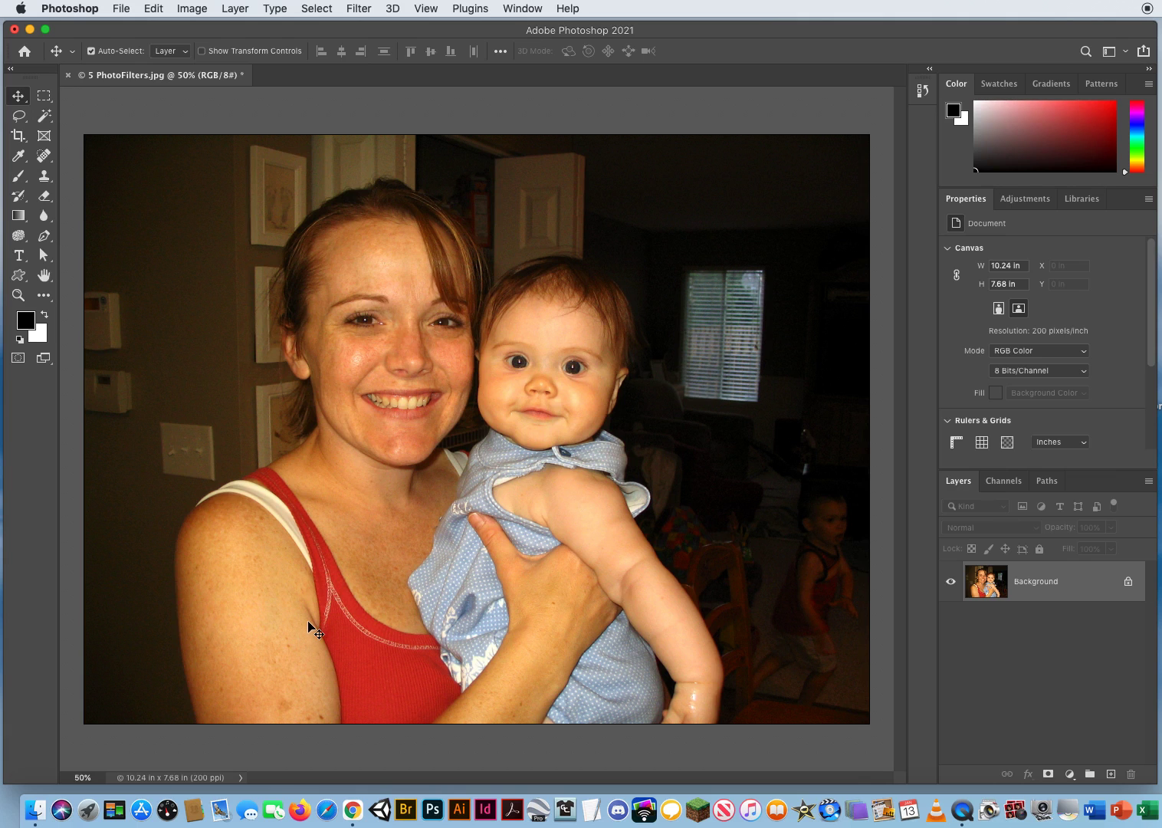
left_click(149, 14)
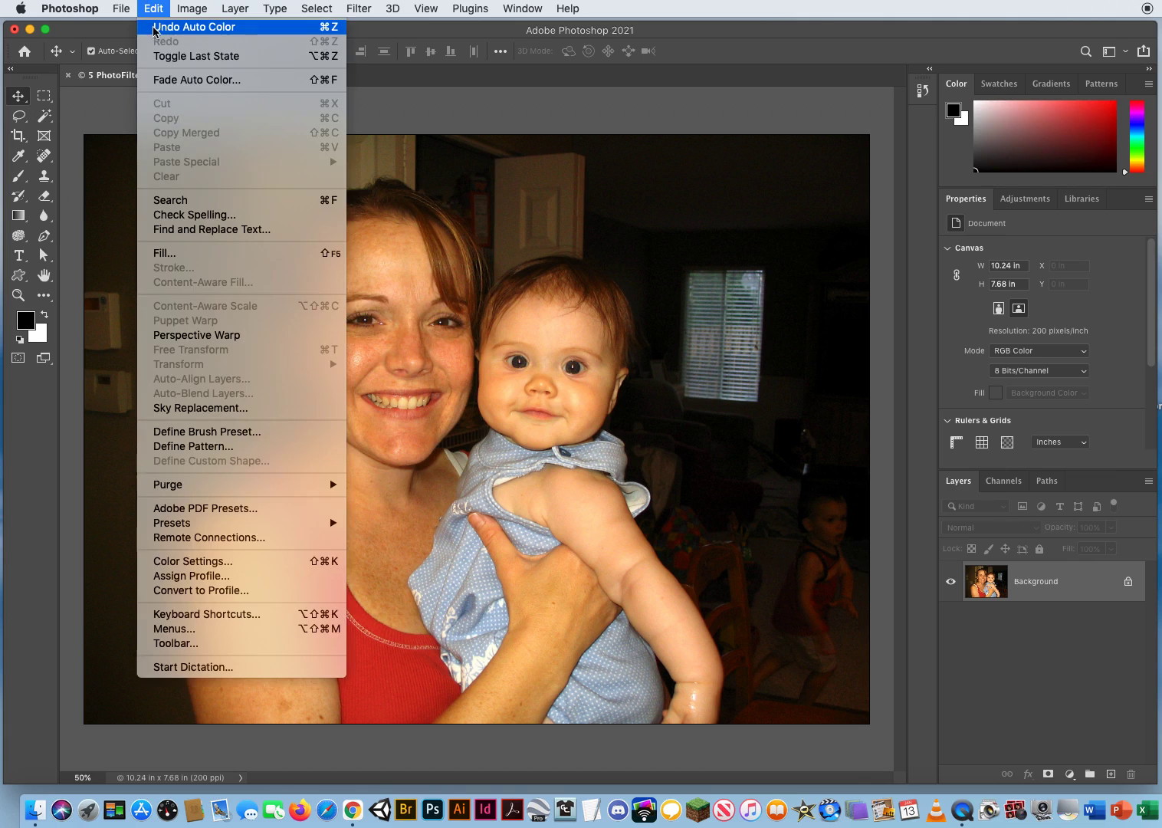
left_click(184, 26)
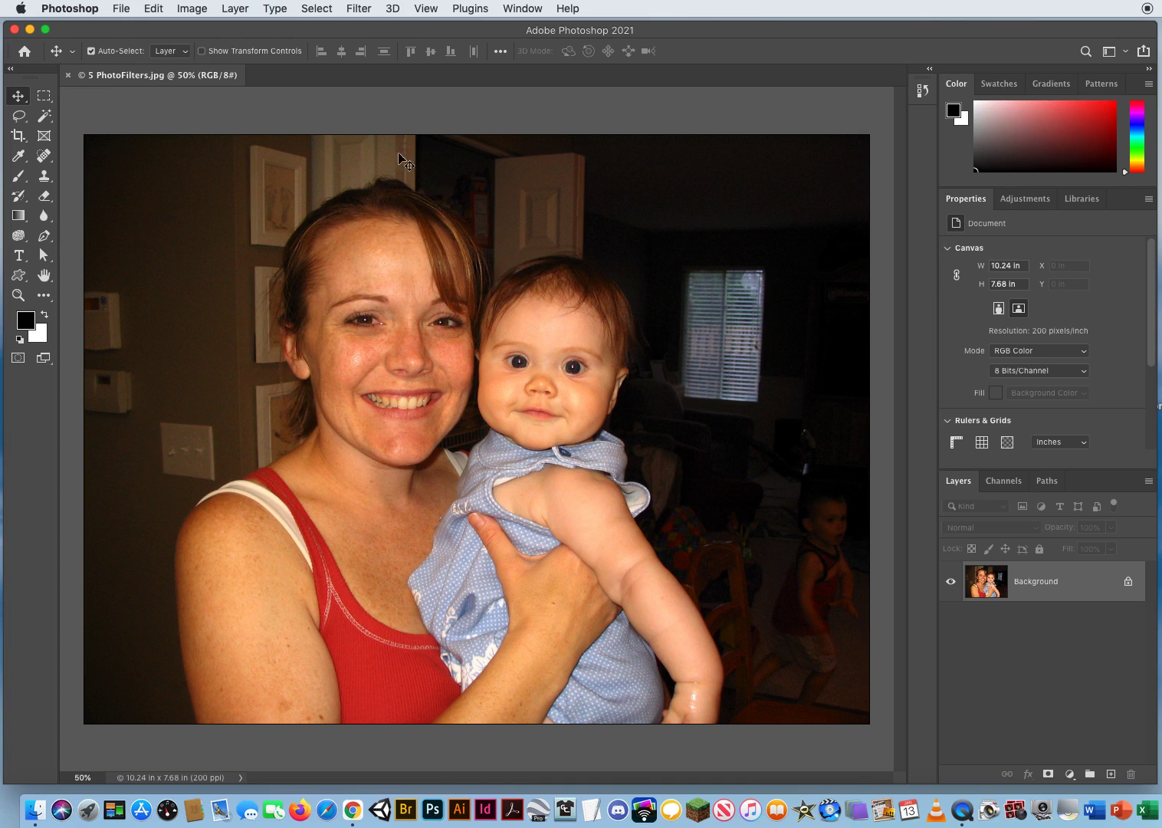
left_click(191, 9)
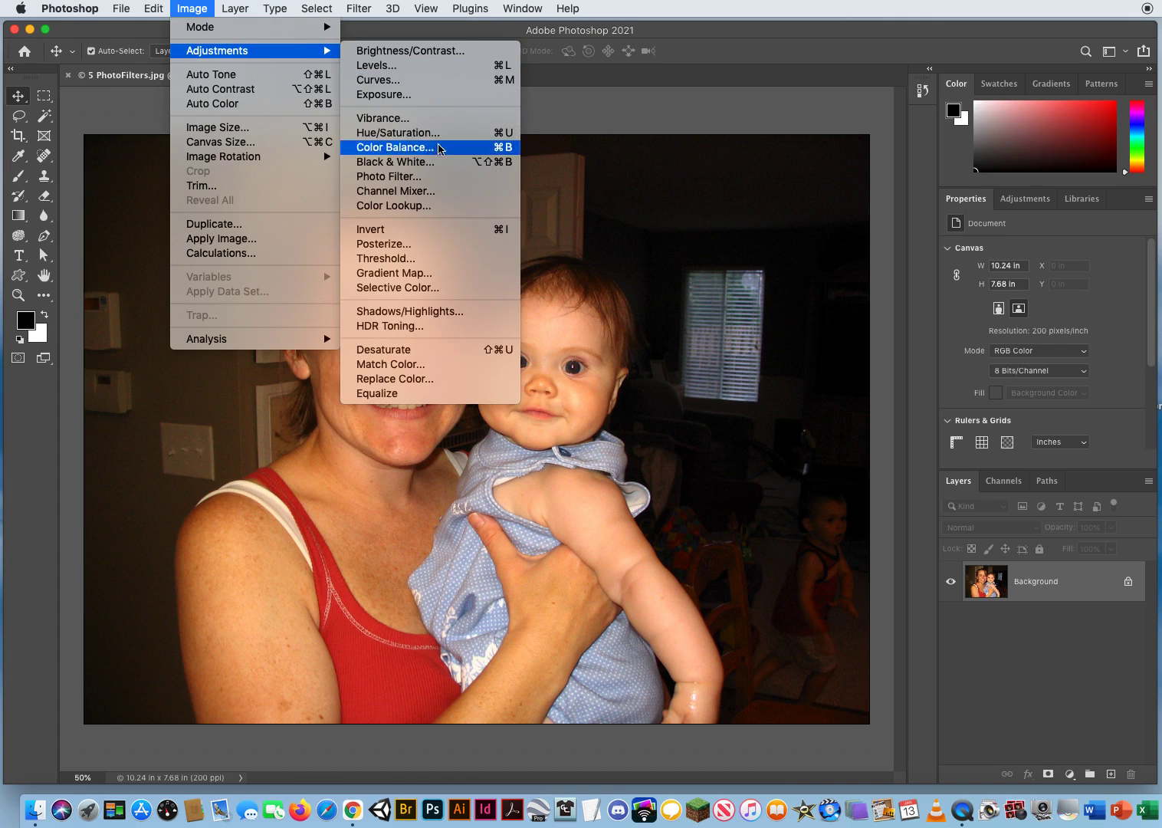
left_click(414, 178)
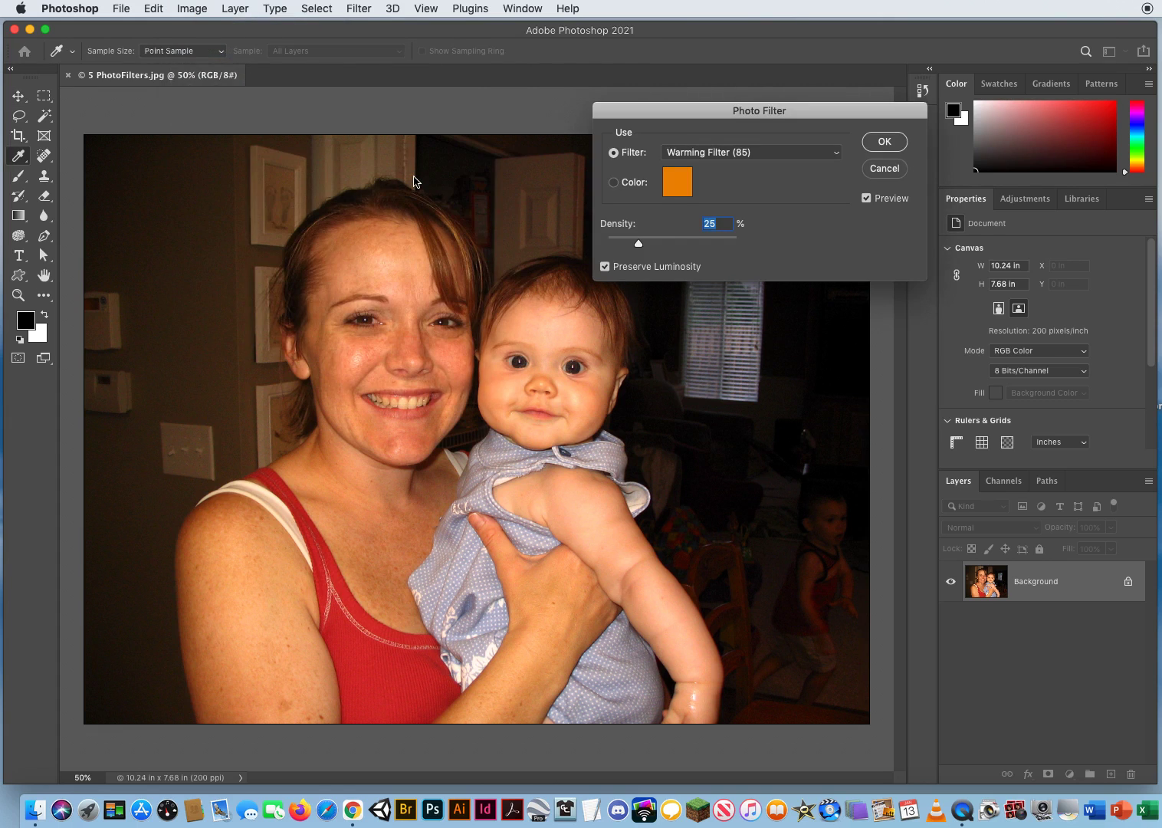
left_click(881, 169)
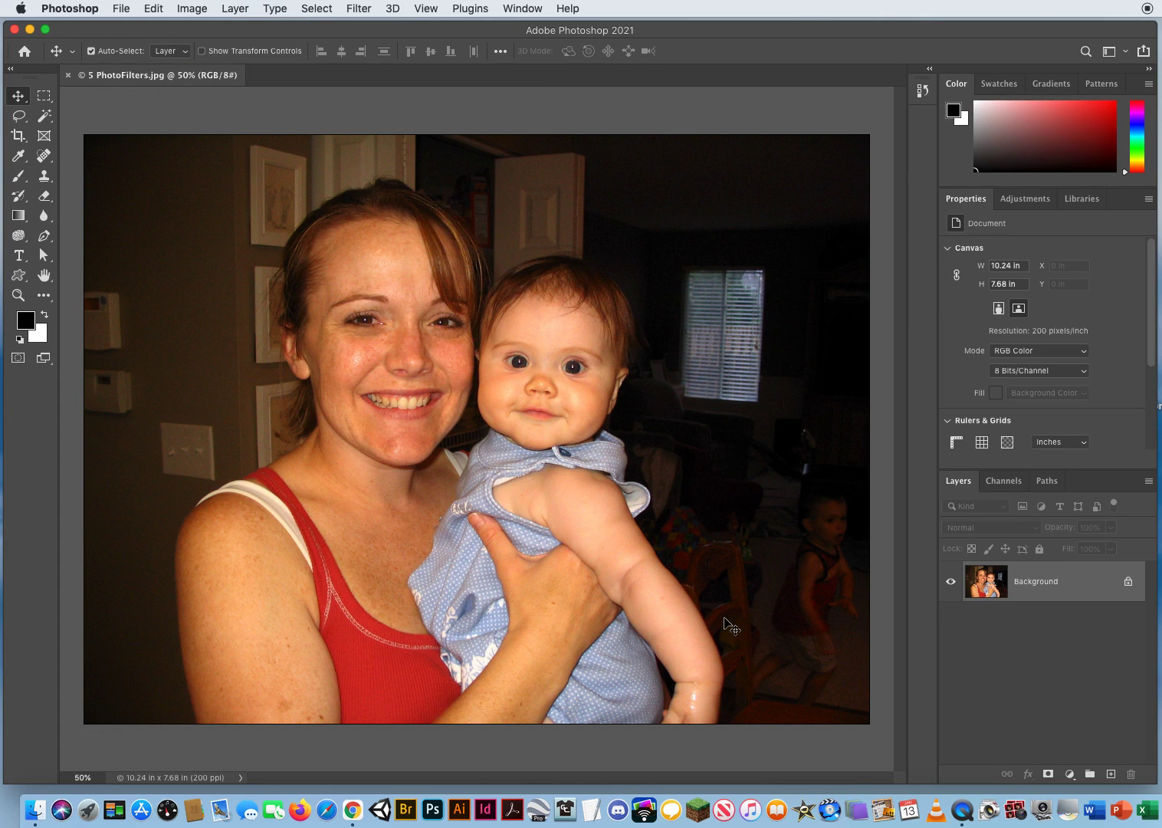
Step: Duplicate the Background layer and apply the Cooling Filter (82) photo filter at 25% density to the copy, comparing it with Cooling Filters (80) and (LBB)
key("super+j")
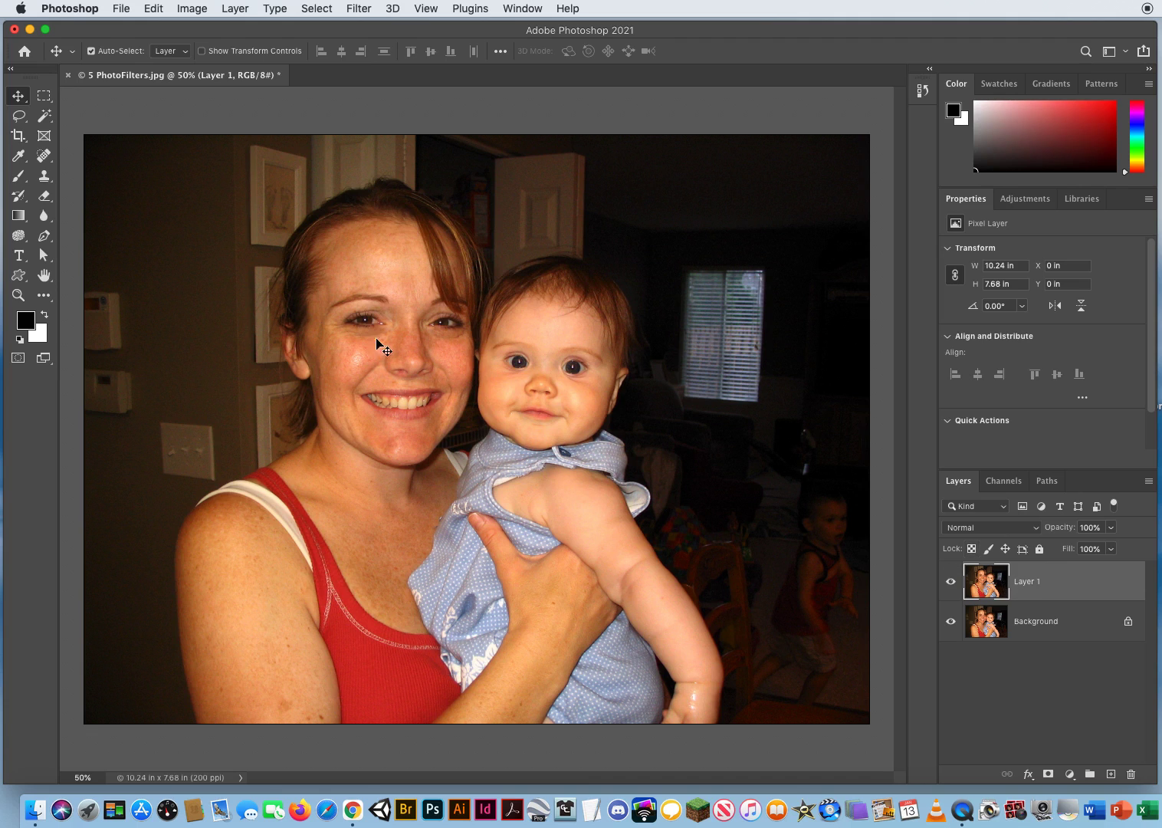
left_click(191, 8)
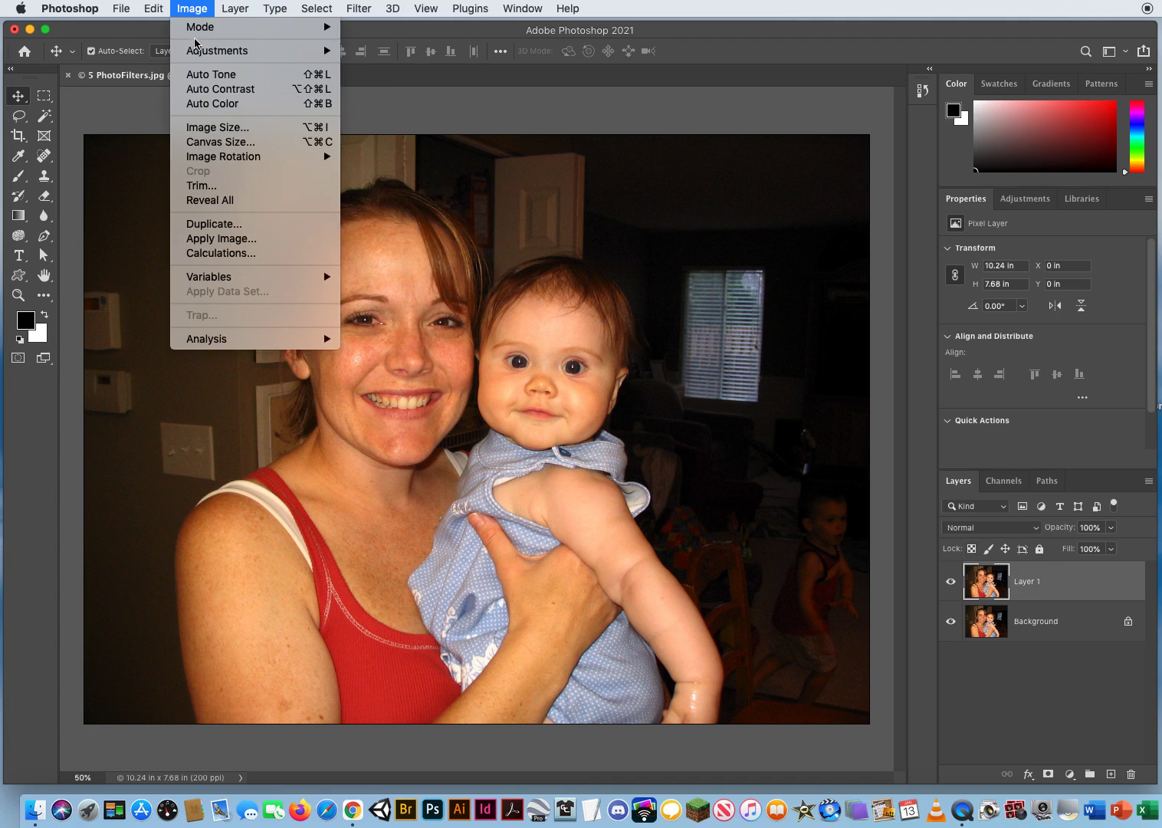
mouse_move(205, 57)
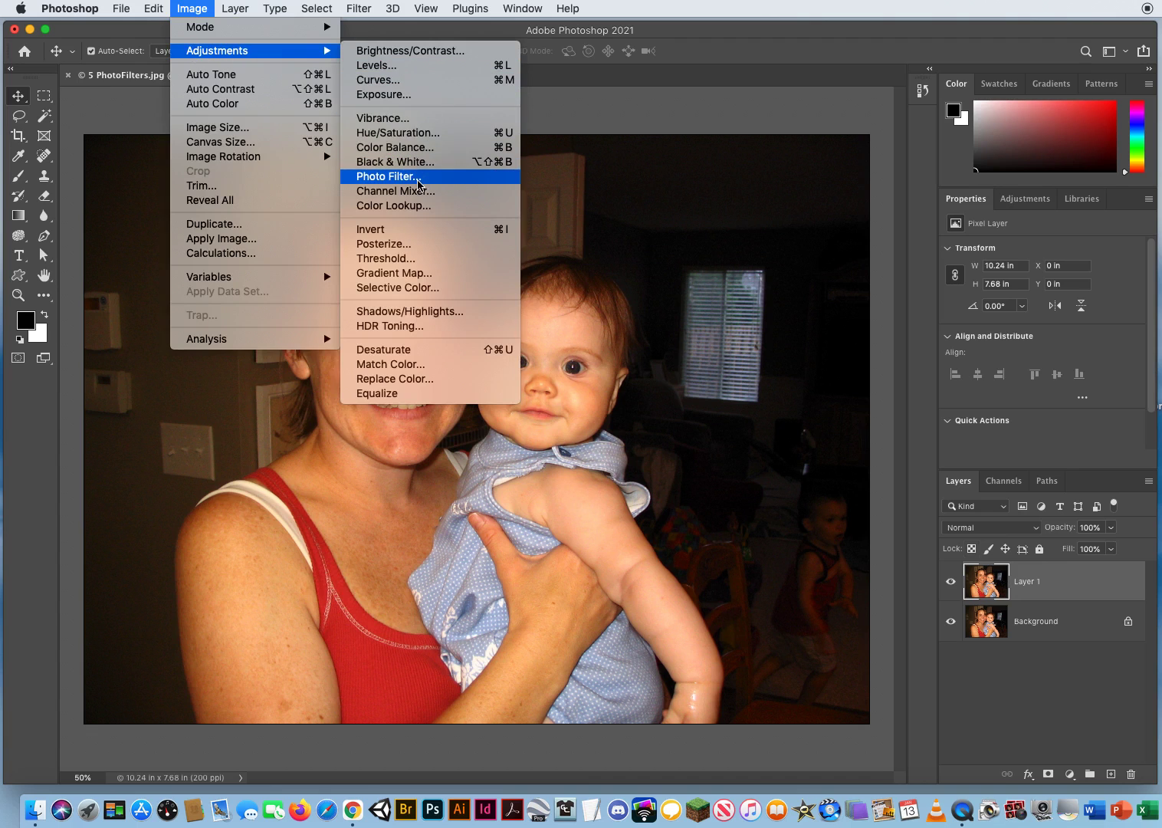
left_click(420, 177)
left_click_drag(699, 102, 624, 104)
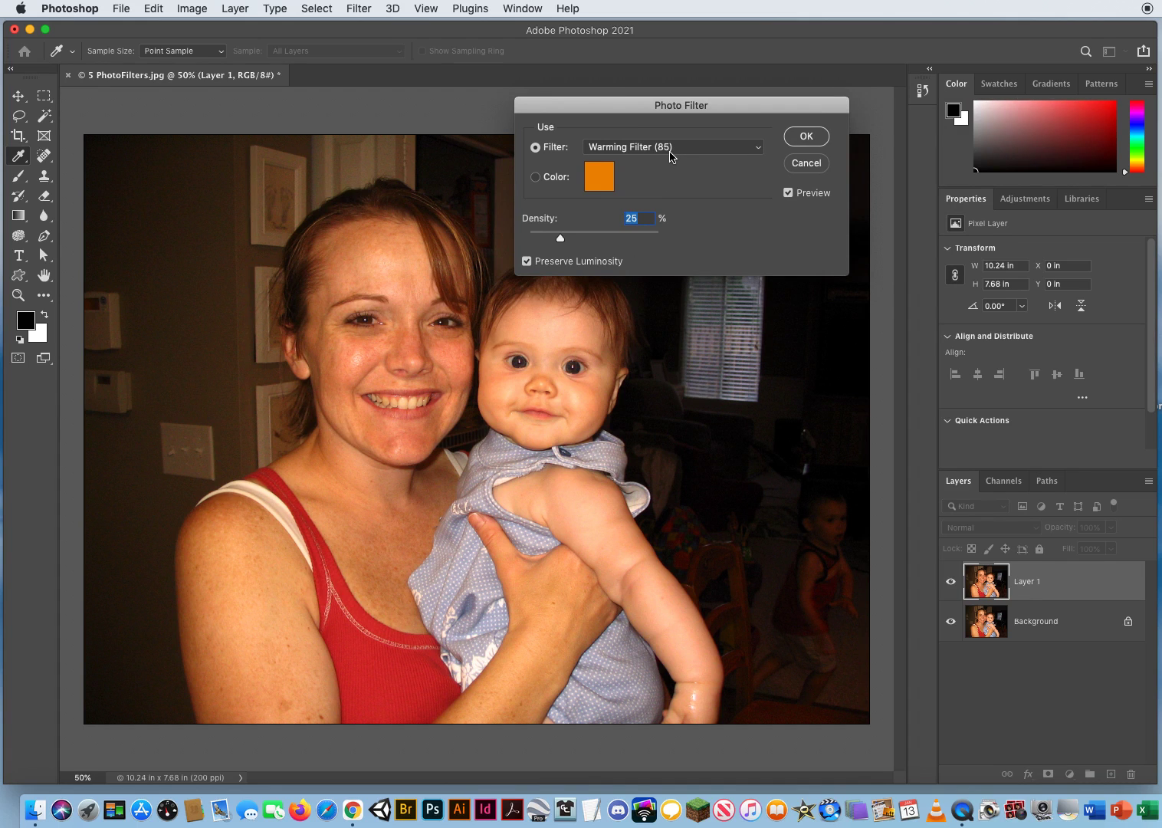
left_click(646, 149)
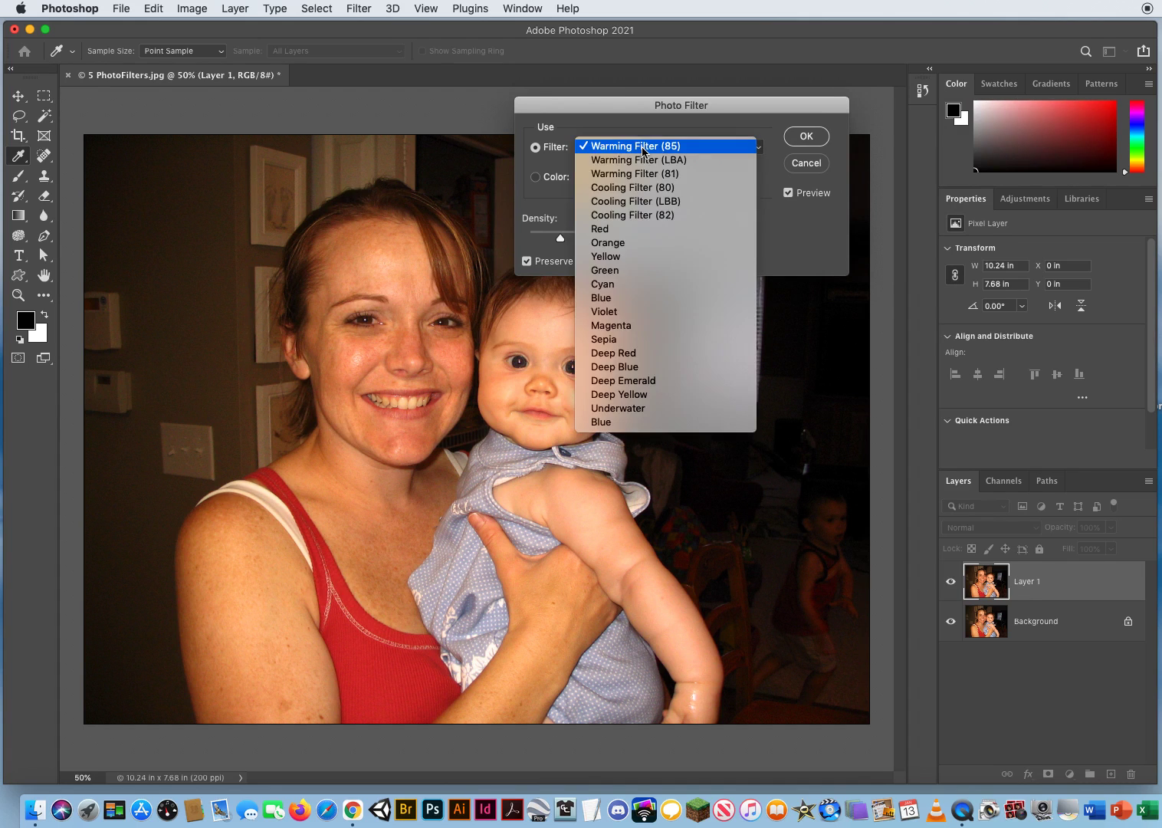
left_click(654, 188)
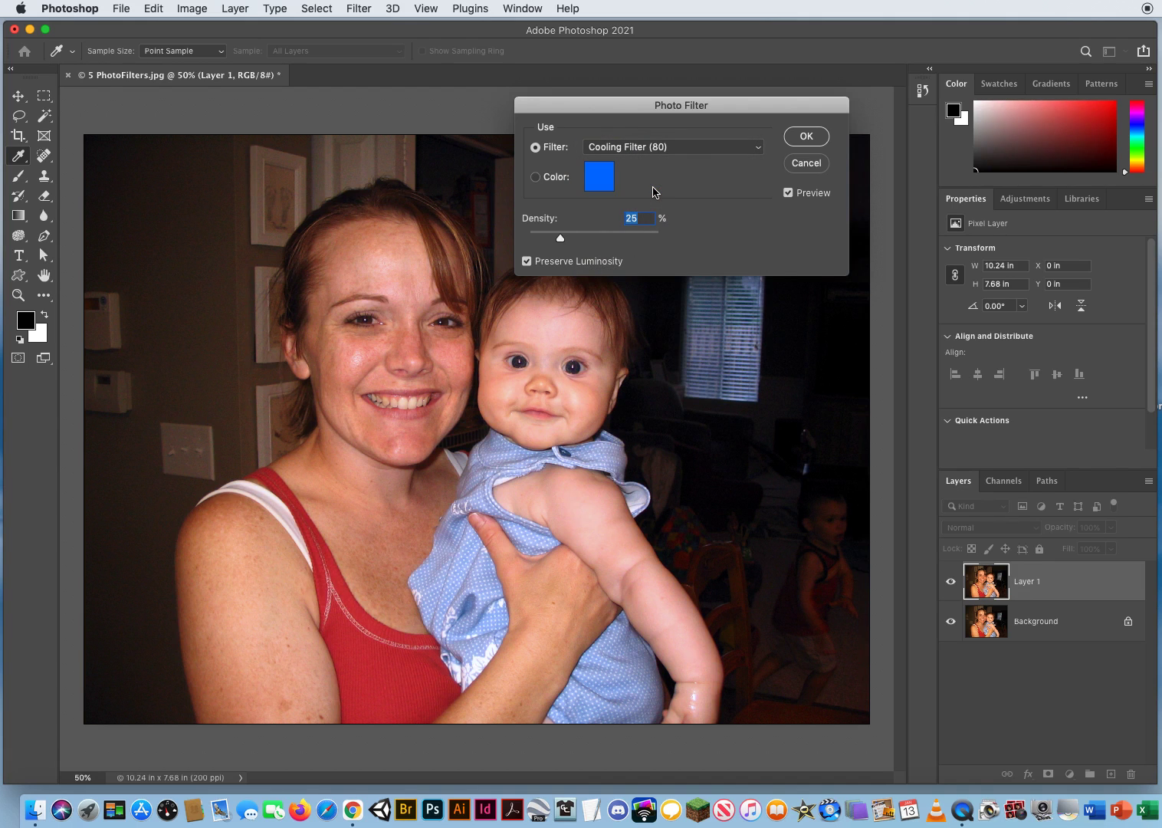
left_click(637, 146)
left_click(637, 160)
left_click(651, 146)
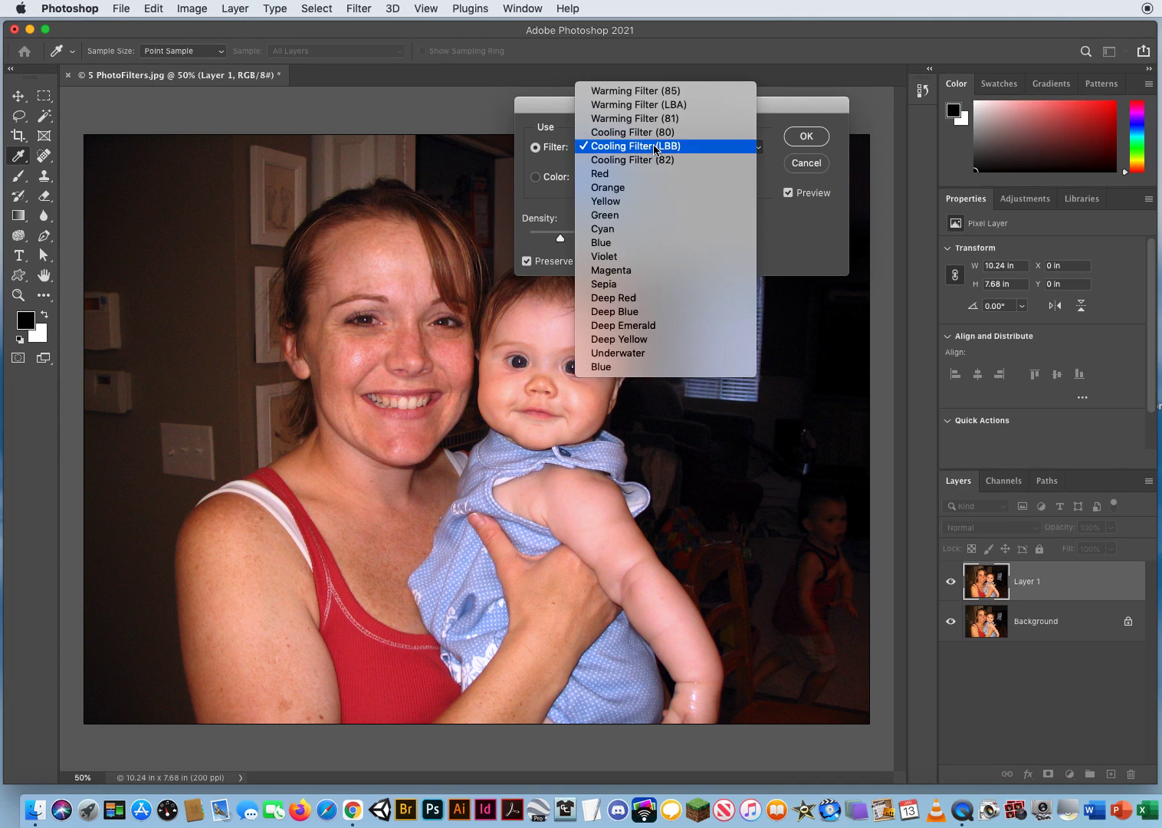
left_click(653, 159)
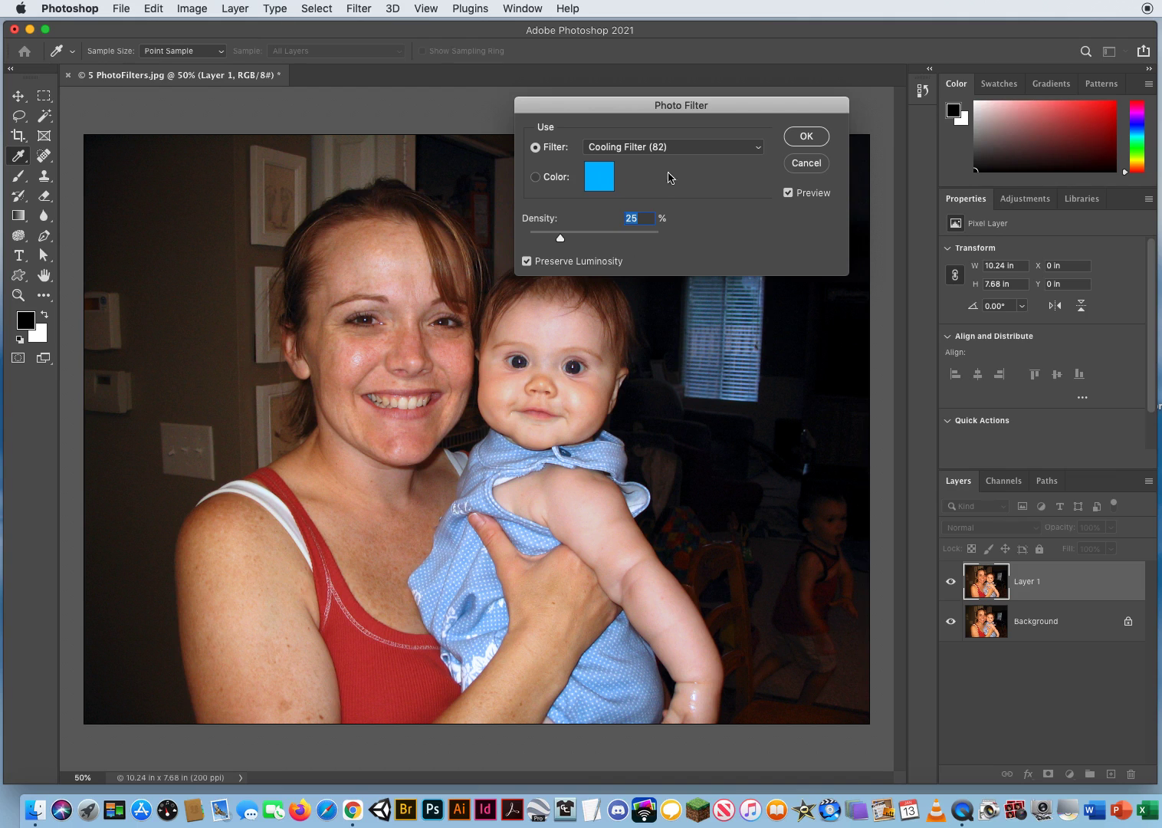
left_click(805, 135)
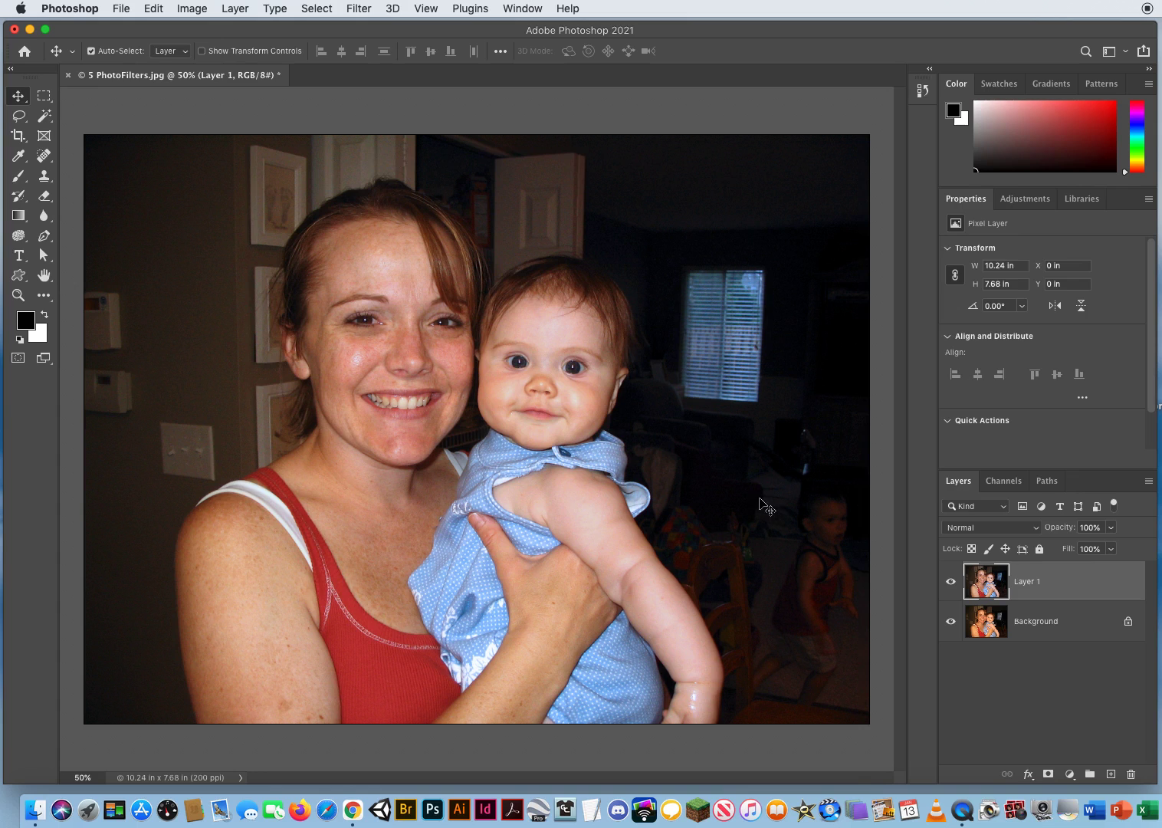
Step: Open the Shadows/Highlights adjustment for Layer 1 and move its dialog clear of the two faces
left_click(192, 9)
mouse_move(198, 52)
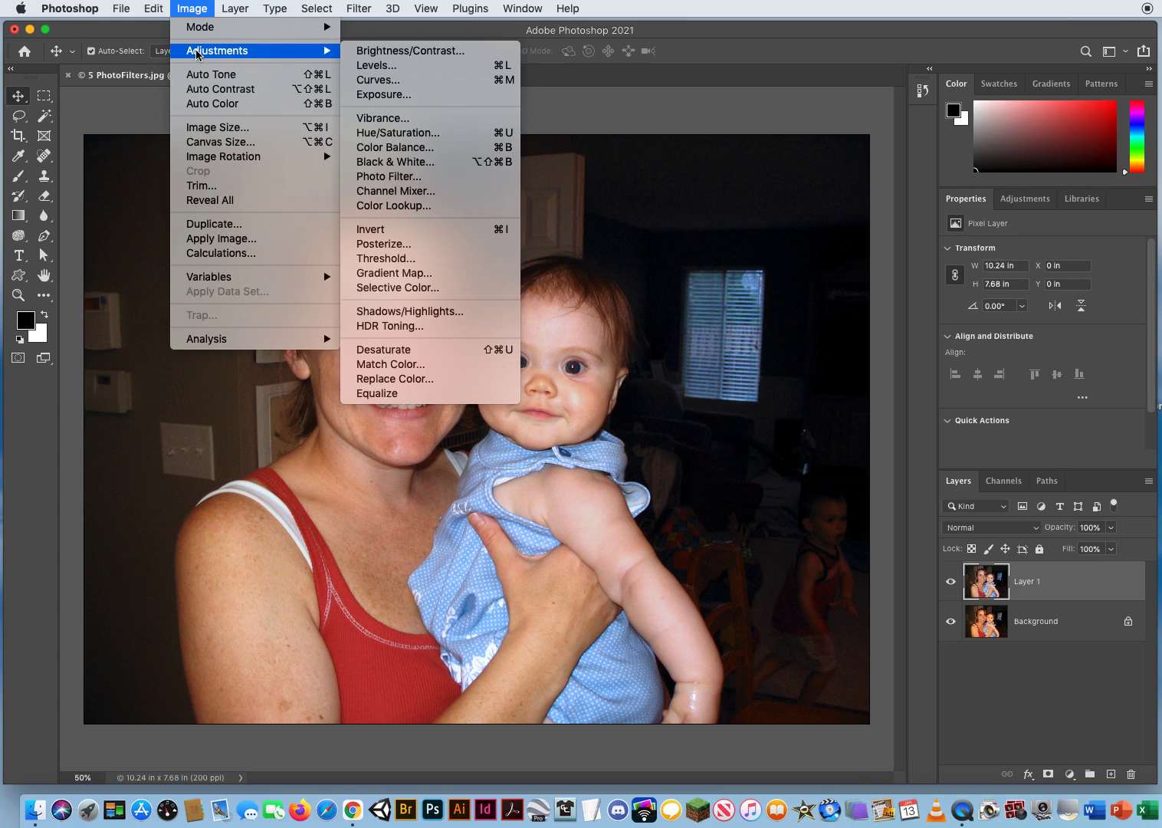
left_click(463, 312)
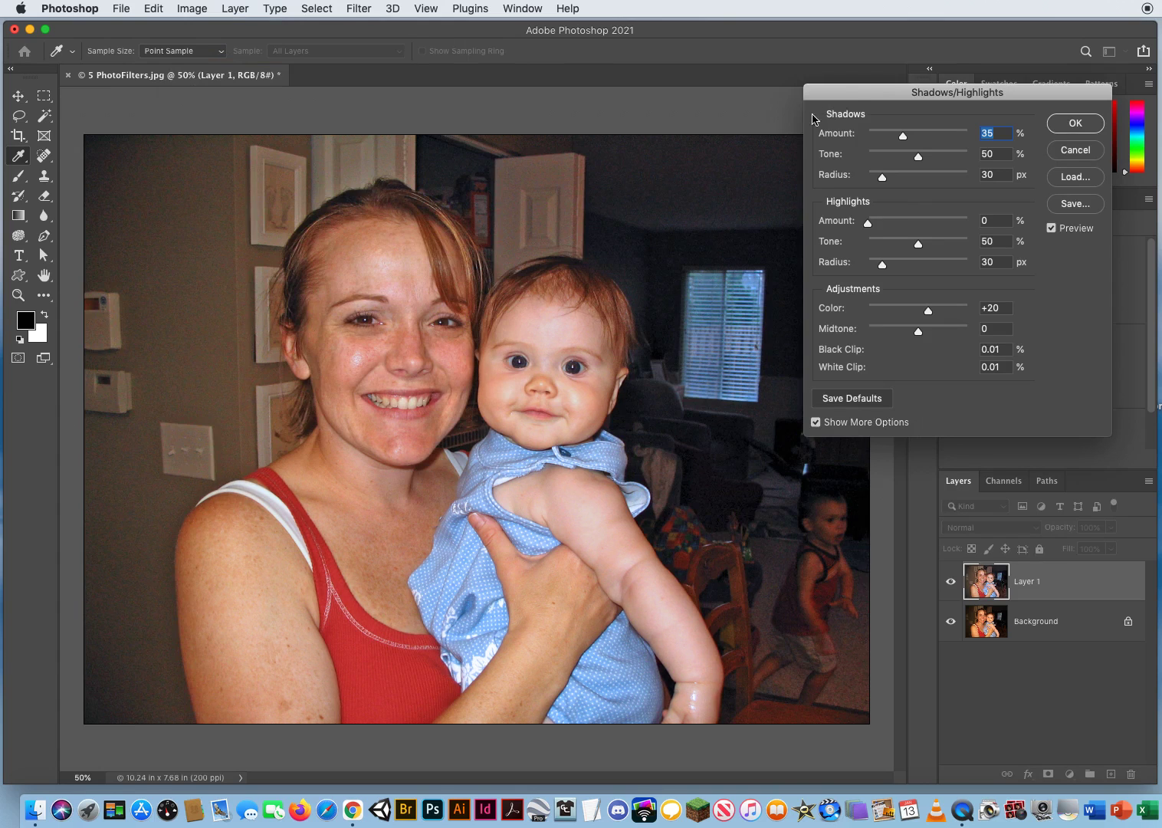
left_click_drag(848, 94, 199, 69)
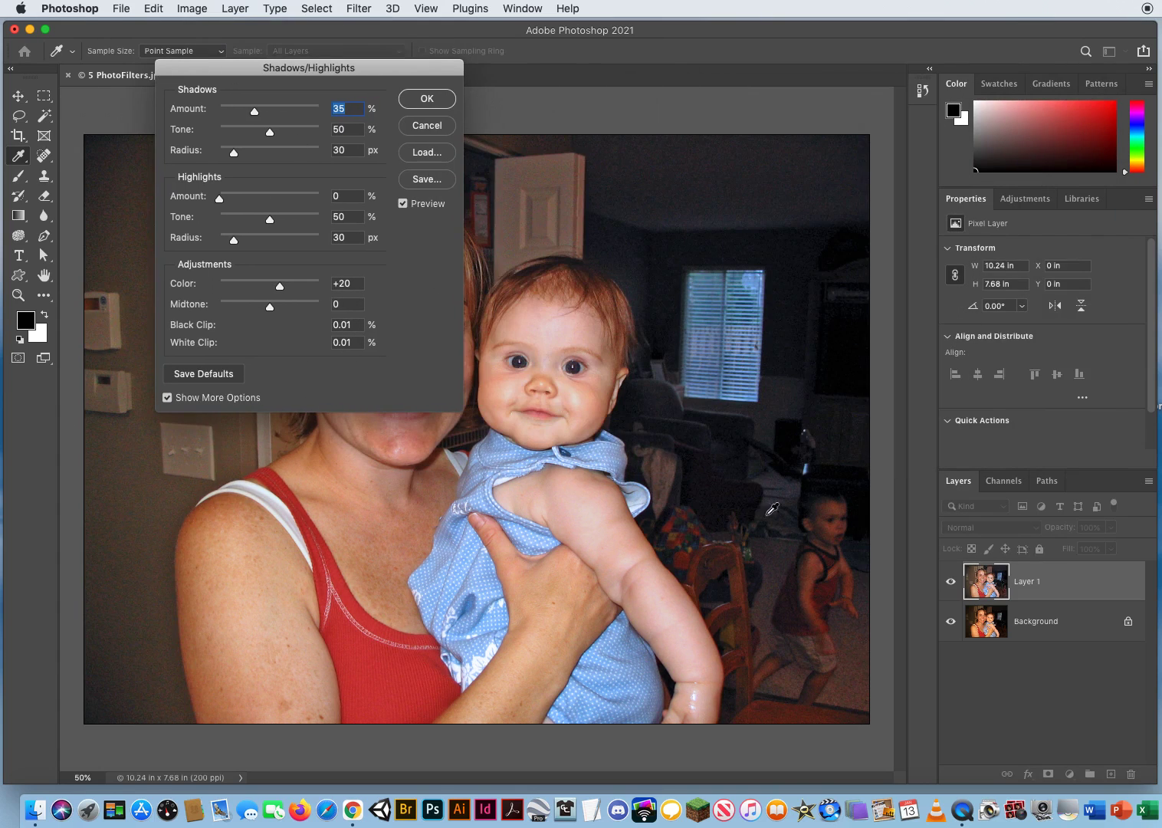
left_click_drag(331, 70, 941, 63)
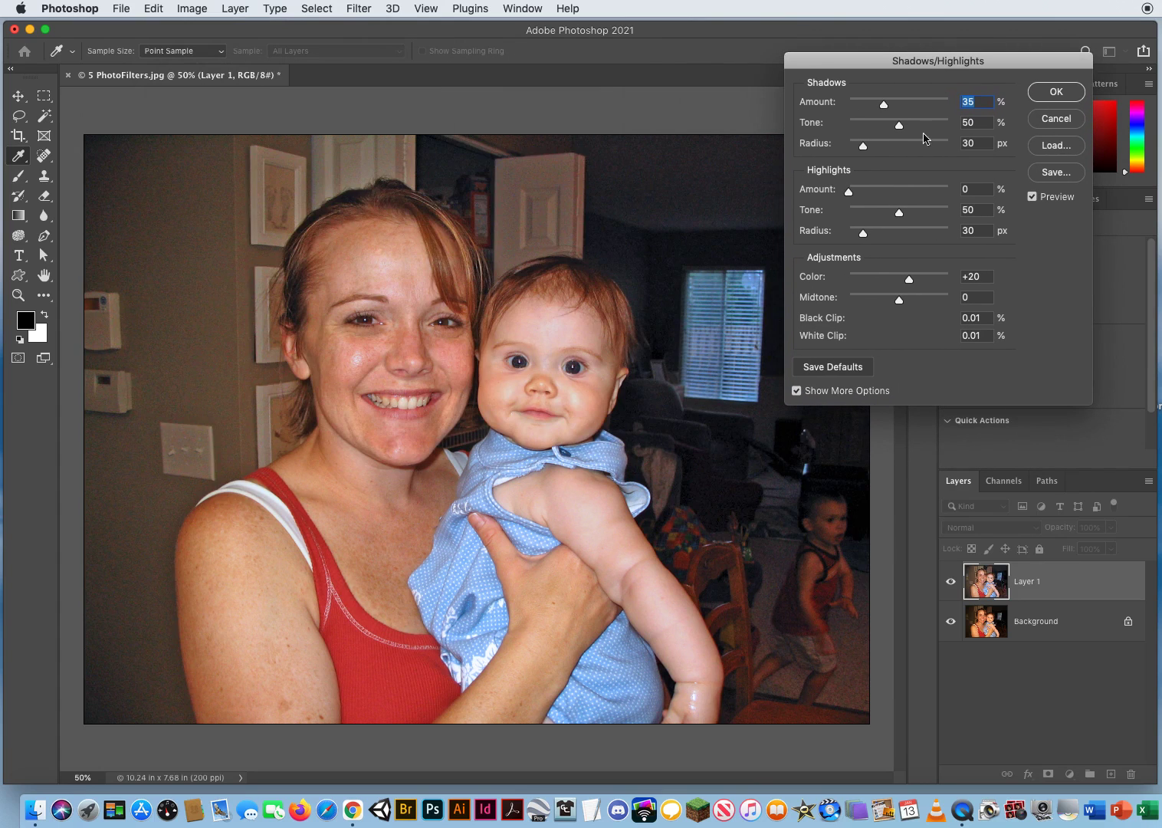
Step: Try a shadow radius of 94 px, color +19 and midtone -25 in Shadows/Highlights, and reset all settings
left_click_drag(864, 146, 933, 149)
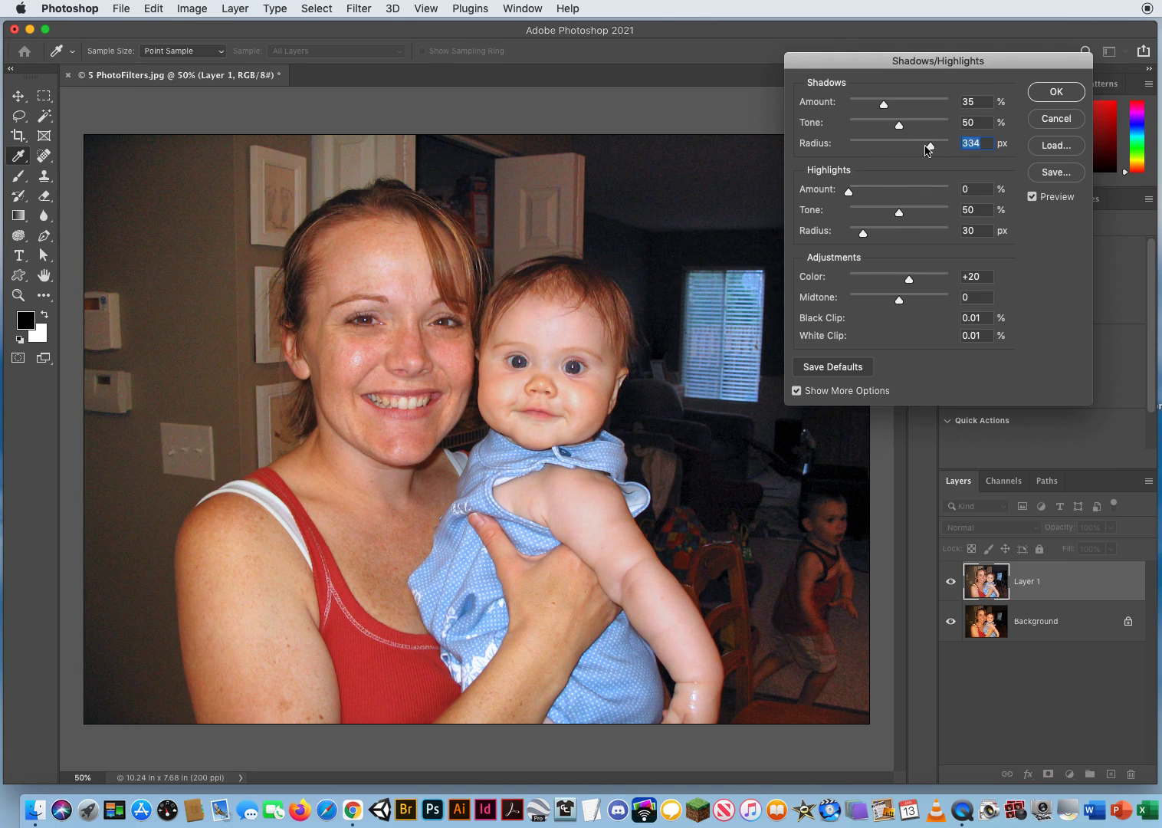
left_click_drag(931, 146, 891, 148)
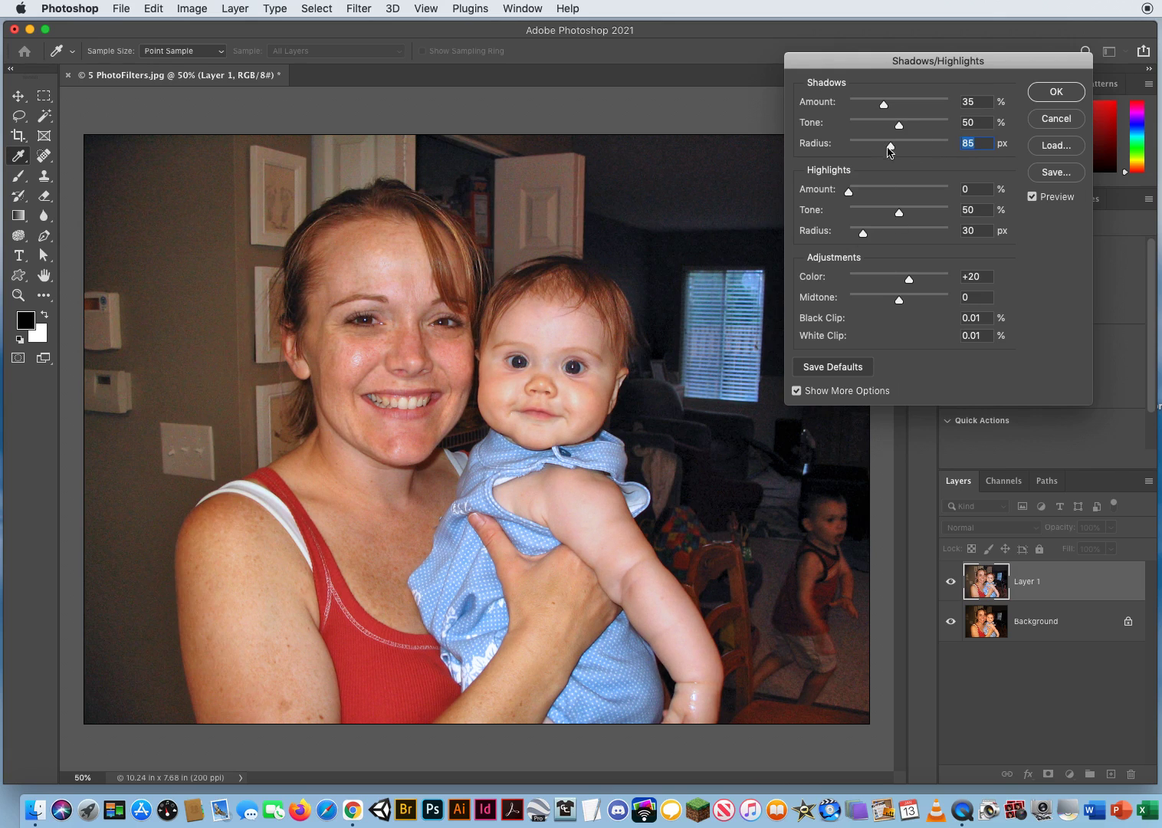
left_click_drag(892, 148, 895, 150)
left_click_drag(850, 194, 943, 196)
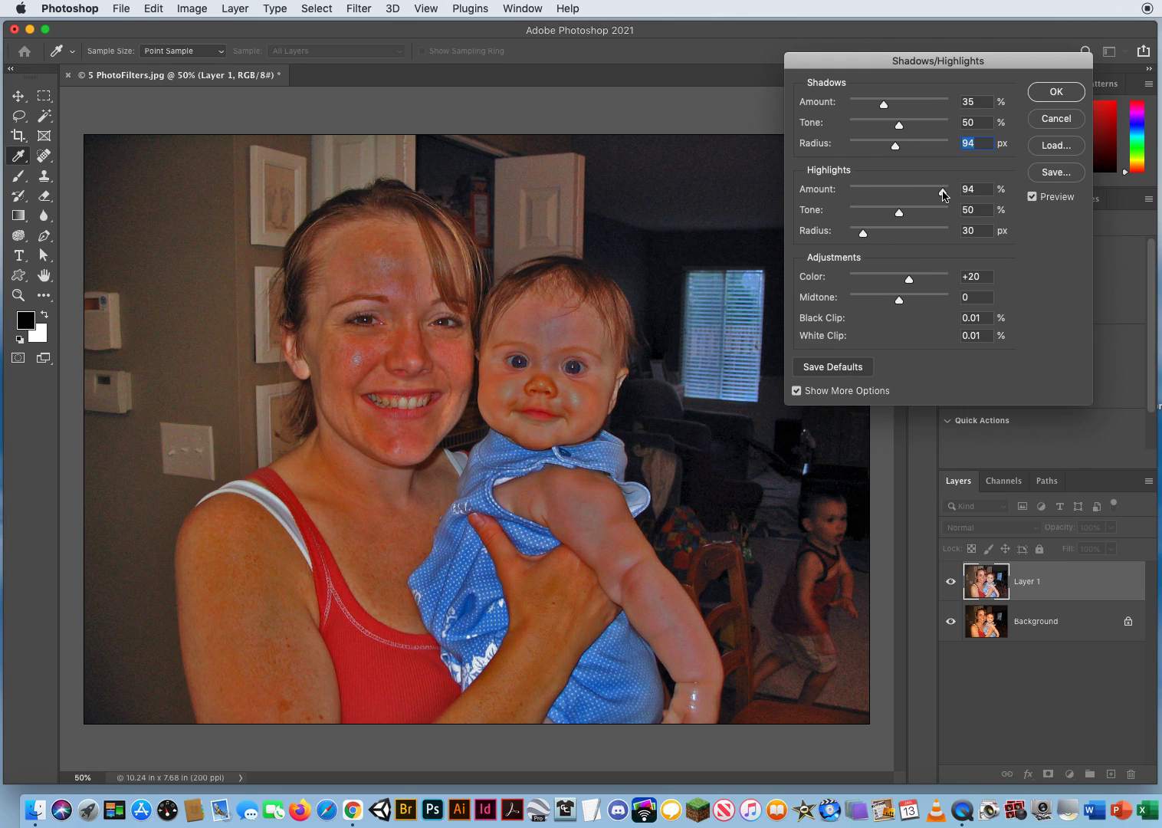
left_click_drag(941, 197, 814, 192)
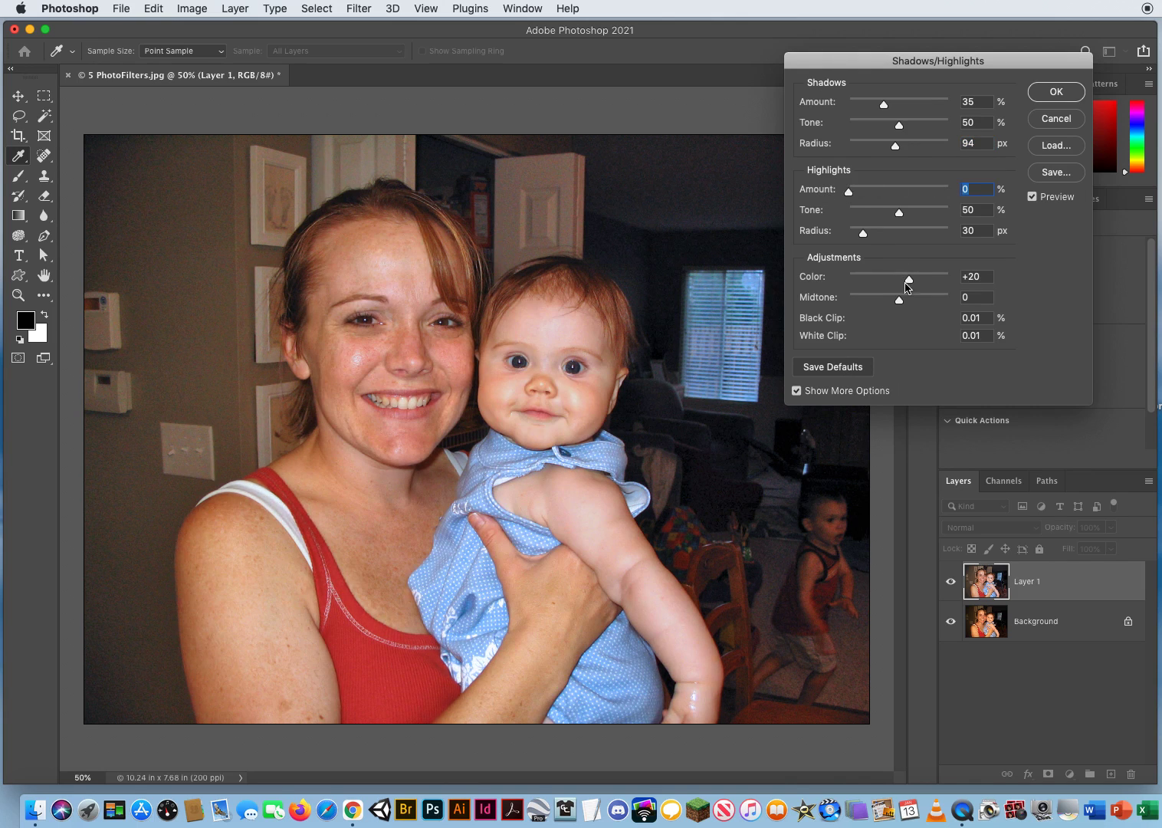
mouse_move(910, 284)
left_mouse_down()
mouse_move(977, 282)
mouse_move(907, 281)
left_mouse_up()
mouse_move(900, 303)
left_mouse_down()
mouse_move(963, 305)
mouse_move(803, 304)
mouse_move(925, 302)
mouse_move(886, 305)
left_mouse_up()
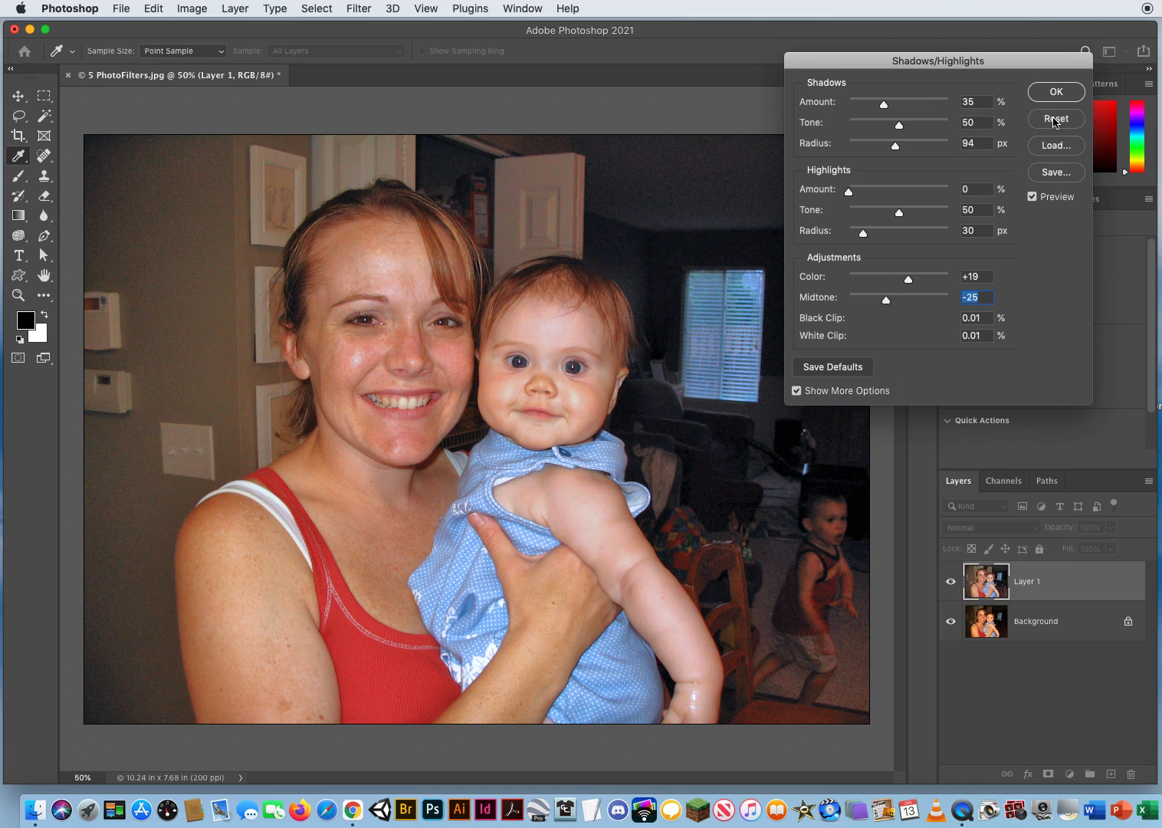
left_click(1056, 118, "alt")
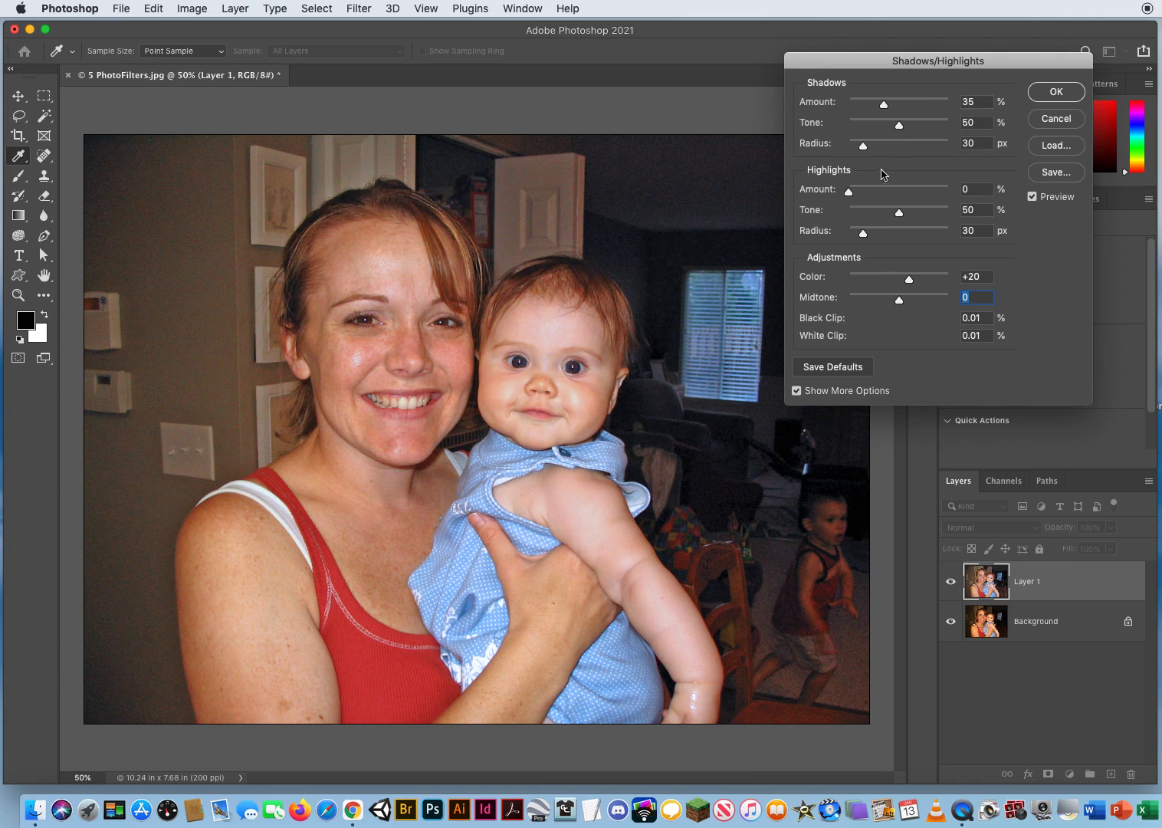
Step: Apply Shadows/Highlights with a 97 px shadow radius and a slightly raised midtone, and compare Layer 1 with the original photo
left_click_drag(863, 151, 898, 150)
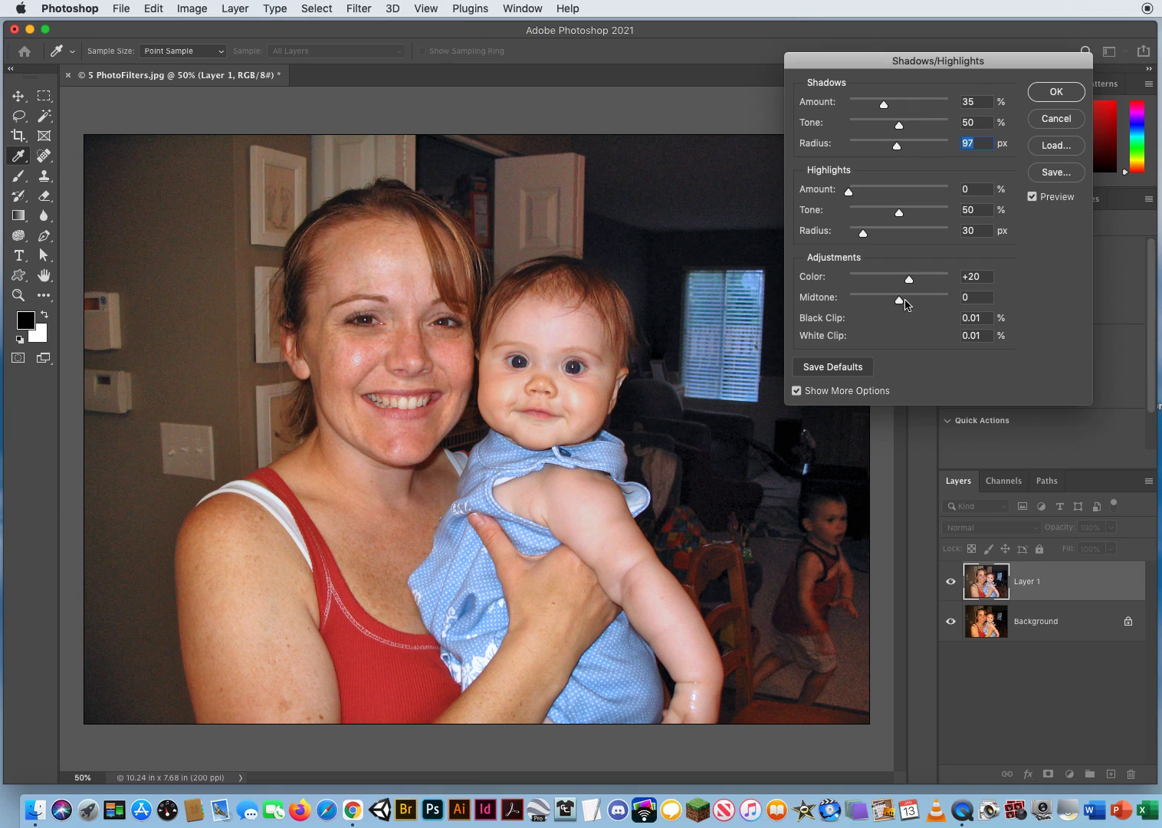
left_click_drag(900, 305, 905, 304)
left_click(1056, 91)
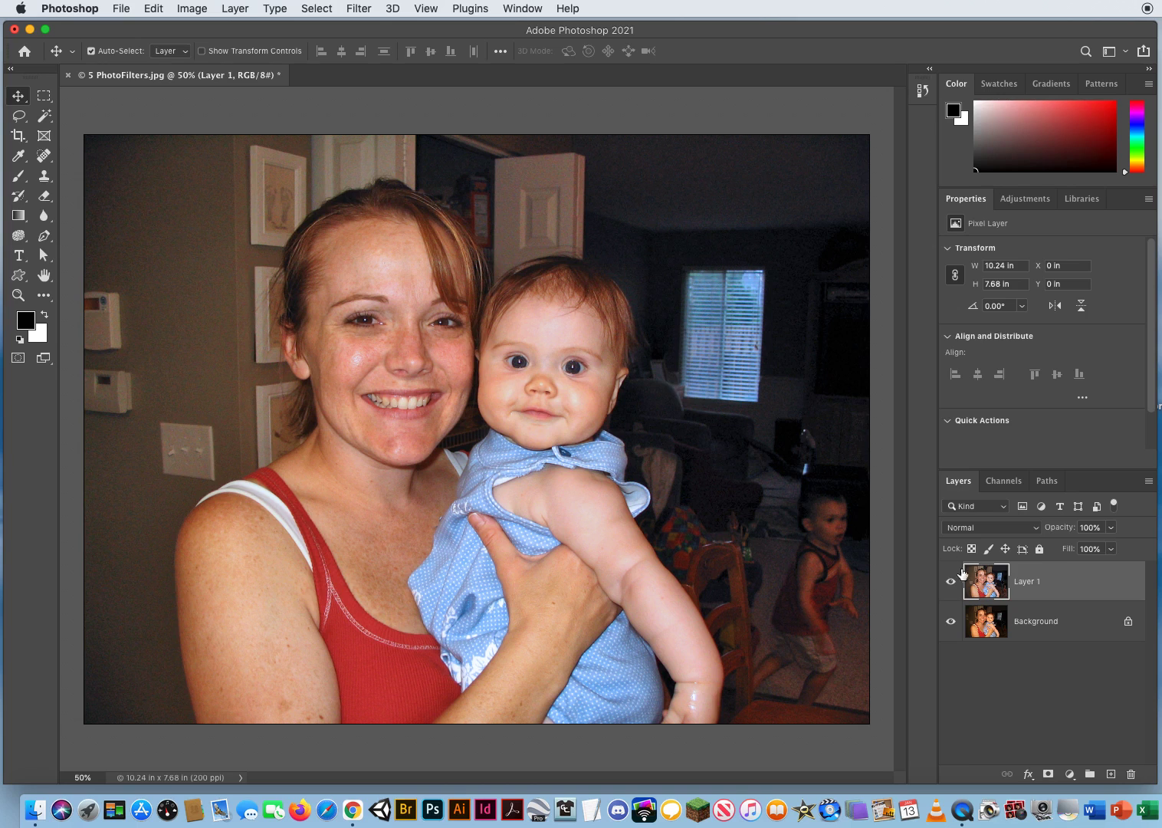
left_click(950, 581)
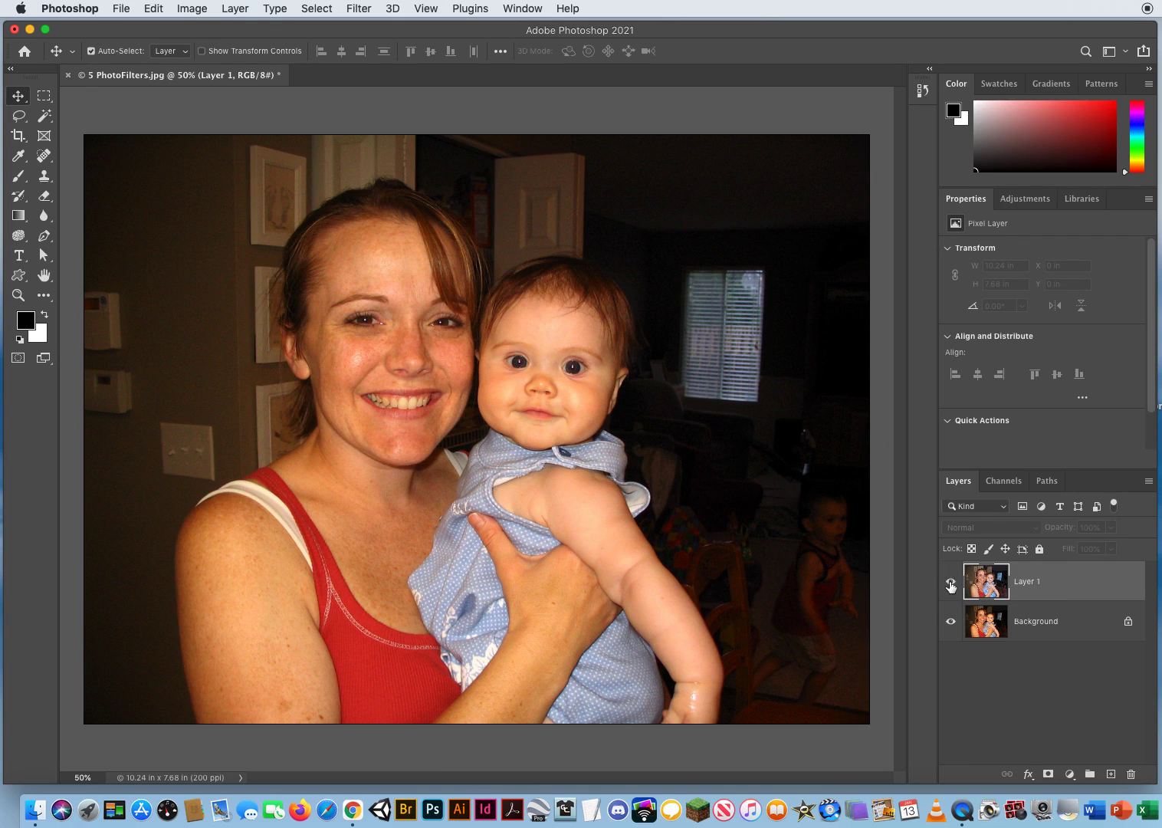
left_click(950, 584)
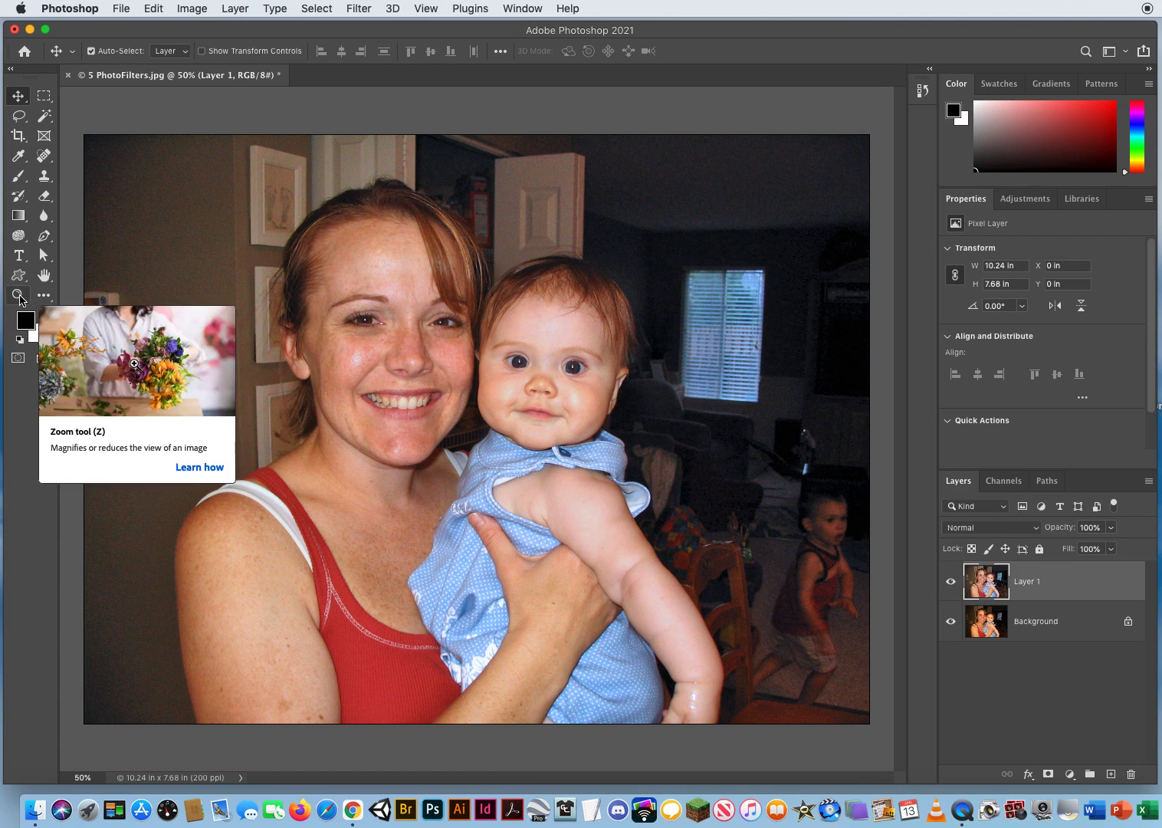
Step: Examine the wall beside the woman close up for image noise, and look over her face at about 111% magnification
left_click(20, 296)
left_click(218, 351)
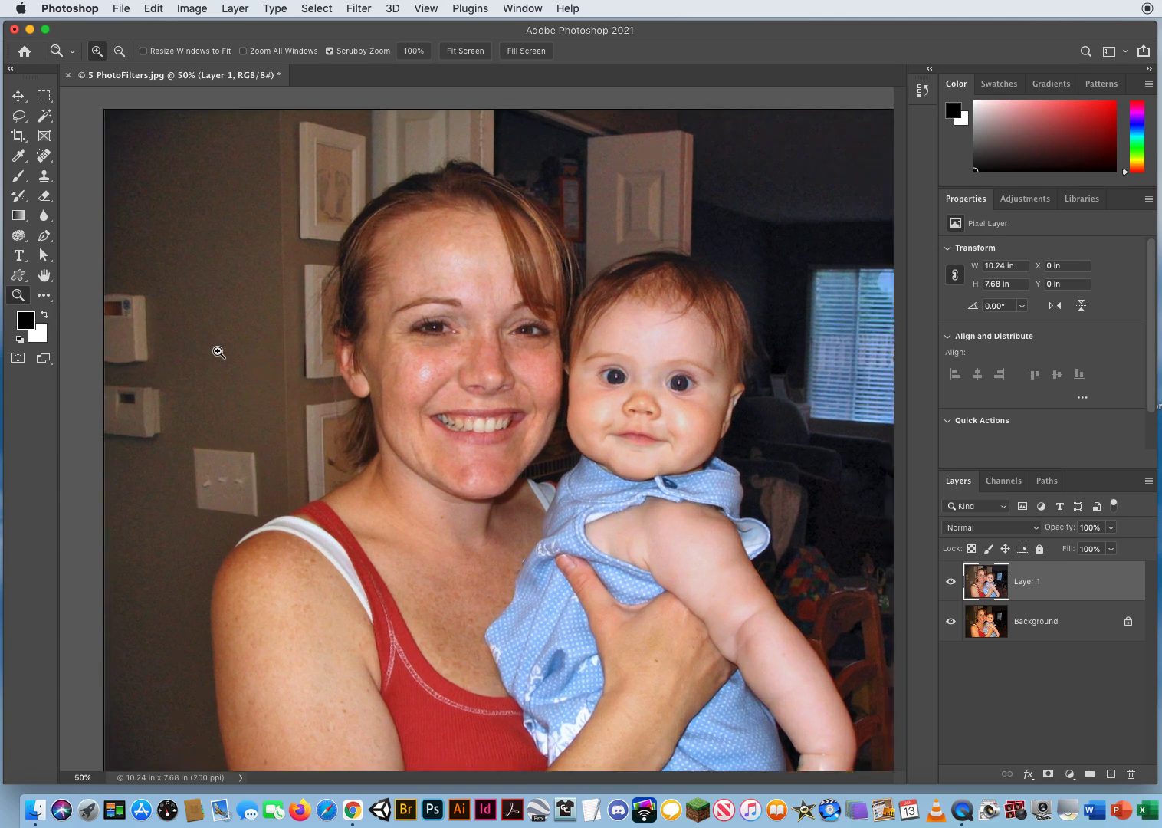
left_click(219, 351)
left_click(272, 349)
left_click(238, 324)
left_click_drag(235, 329, 682, 256)
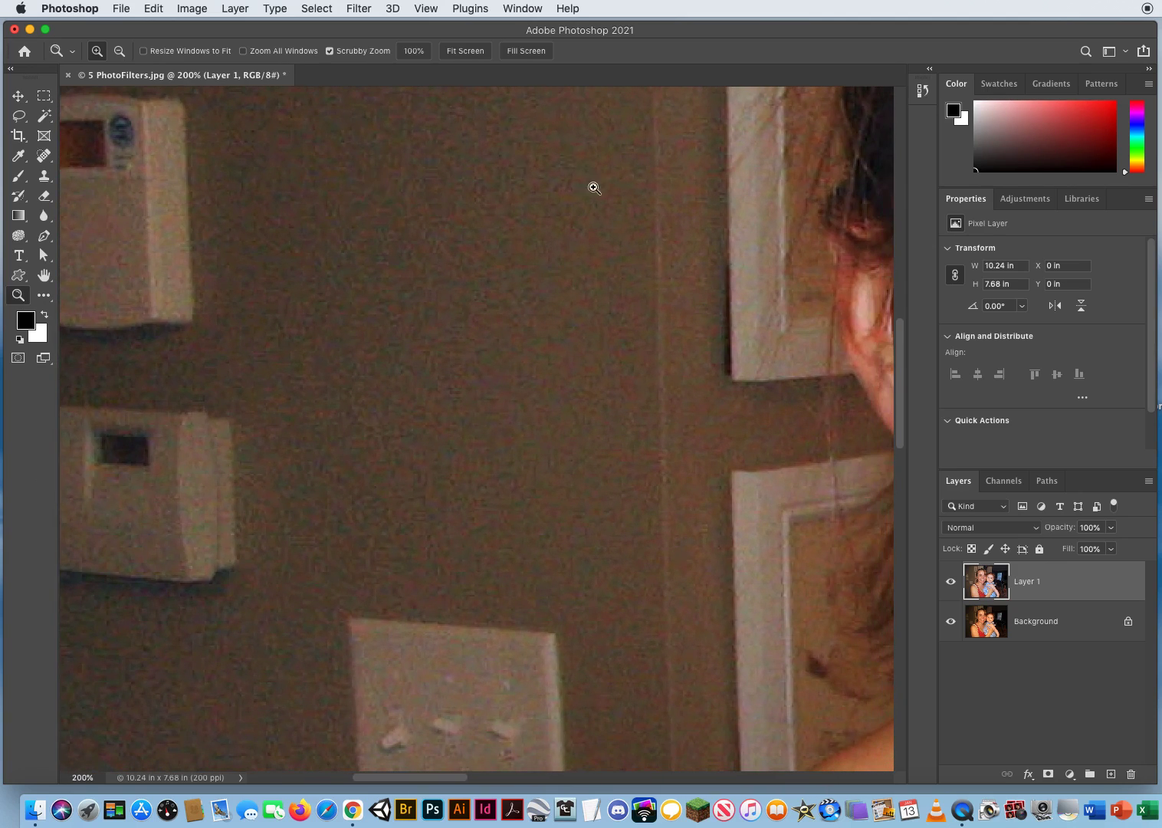
left_click_drag(542, 369, 537, 332)
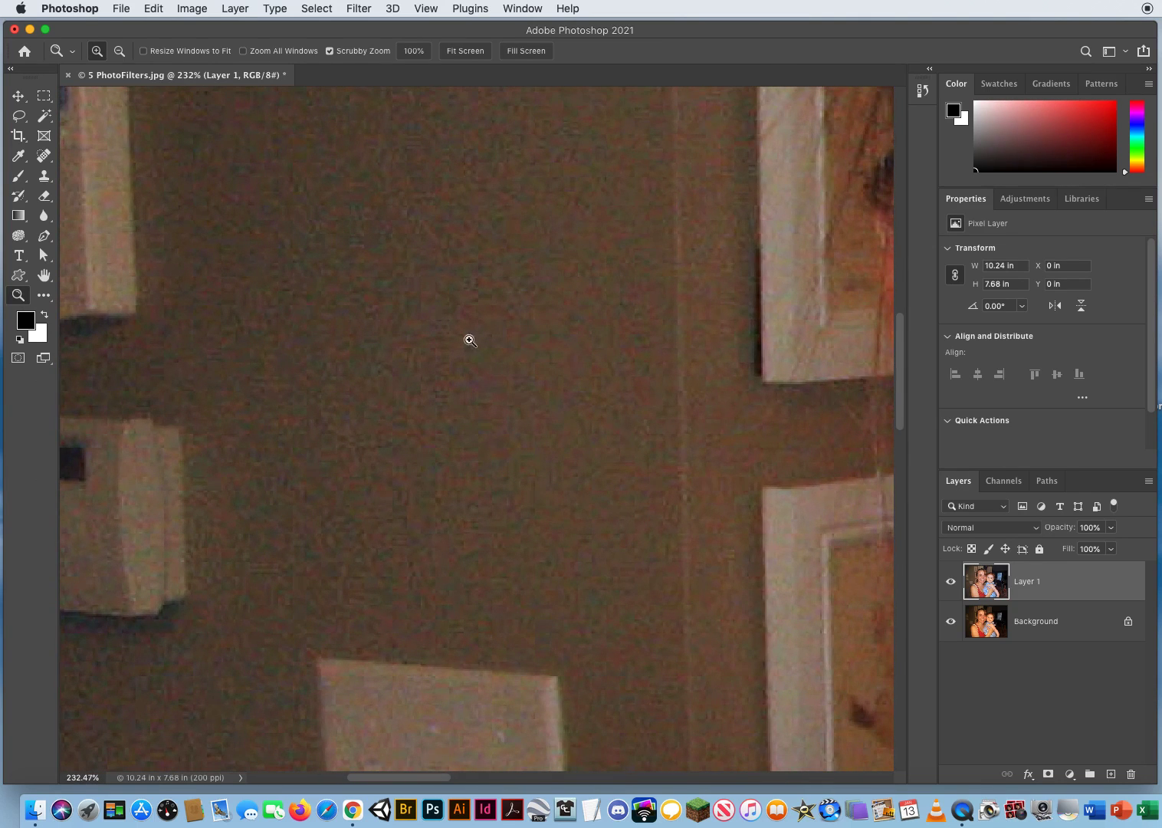
left_click_drag(602, 361, 362, 331)
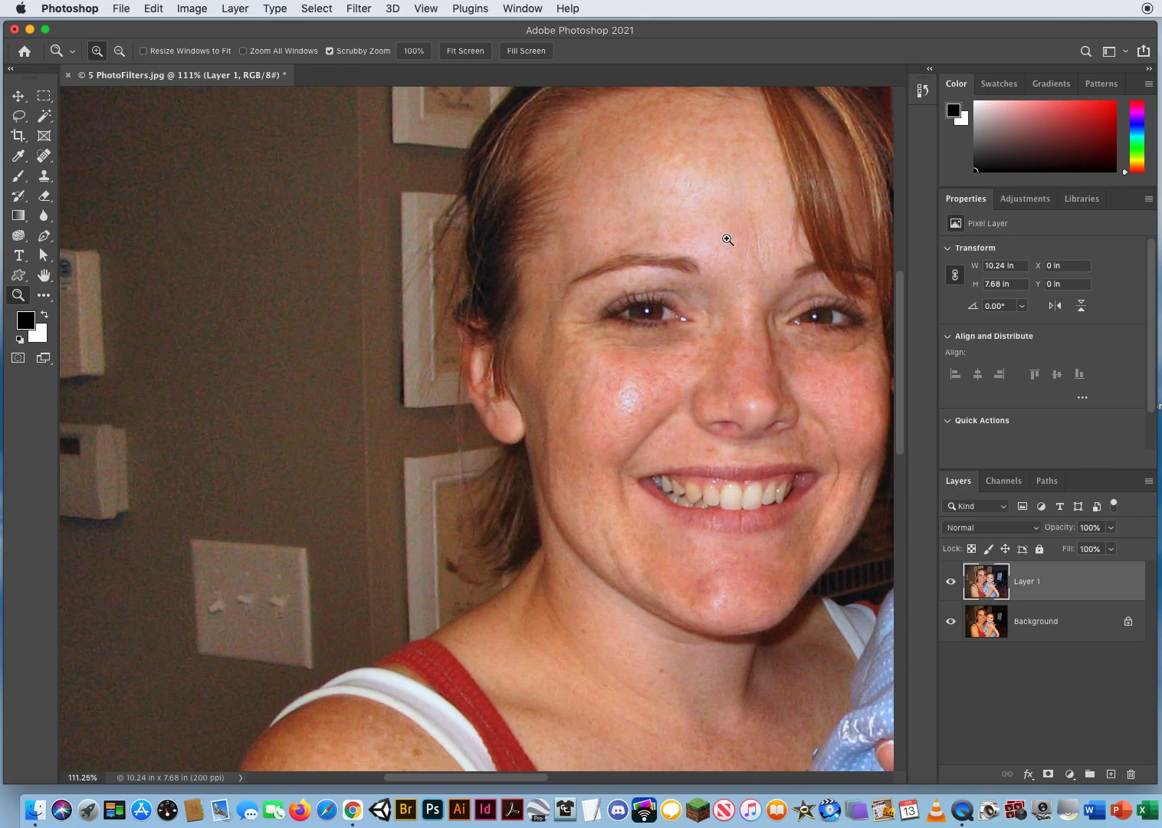
Step: Open the Camera Raw filter on Layer 1 and show its Detail settings with the photo at 100% magnification
scroll(710, 229, "right", 15)
scroll(710, 228, "up", 10)
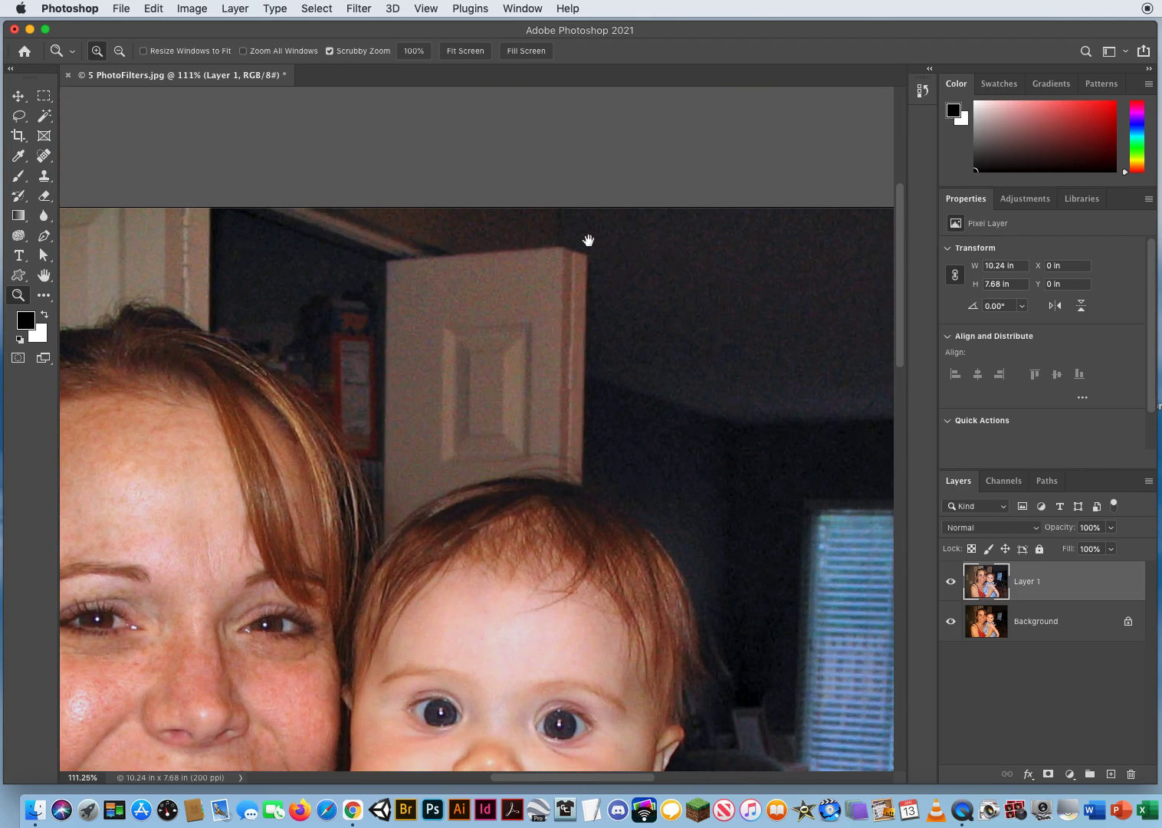
left_click_drag(331, 511, 835, 227)
left_click_drag(502, 286, 597, 293)
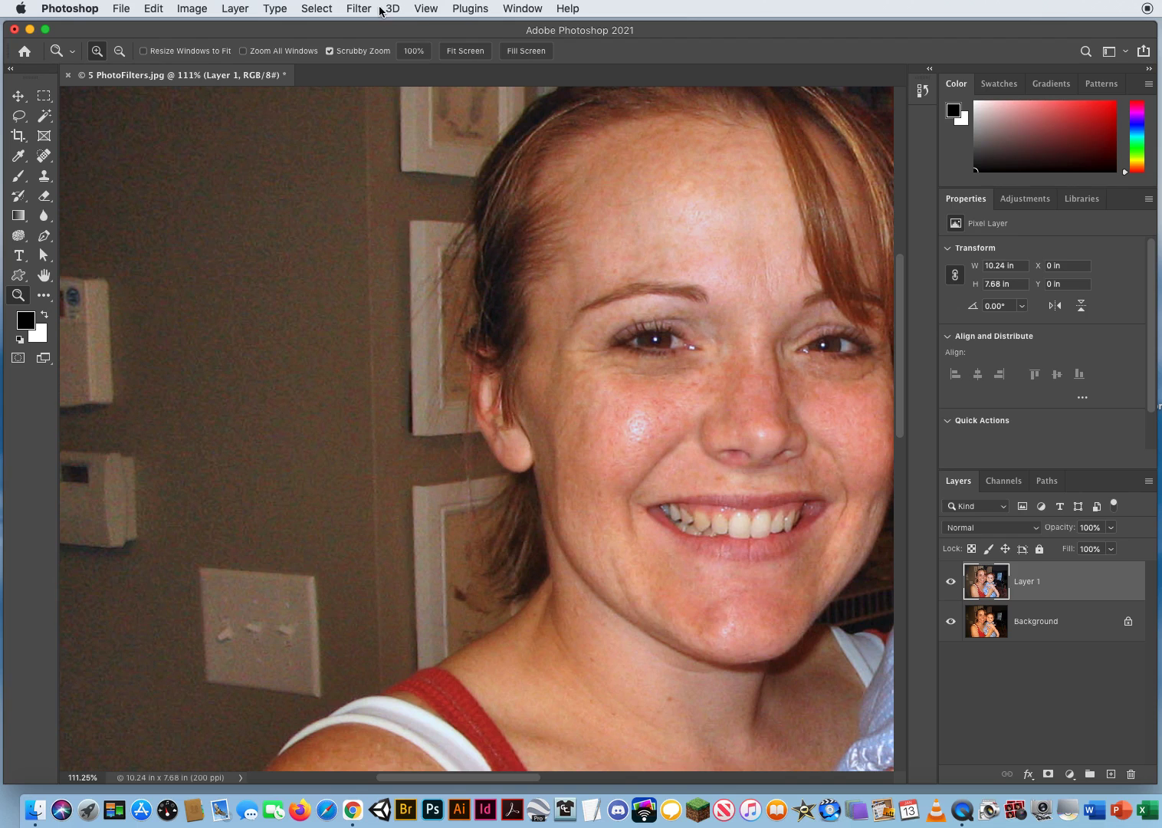
left_click(359, 9)
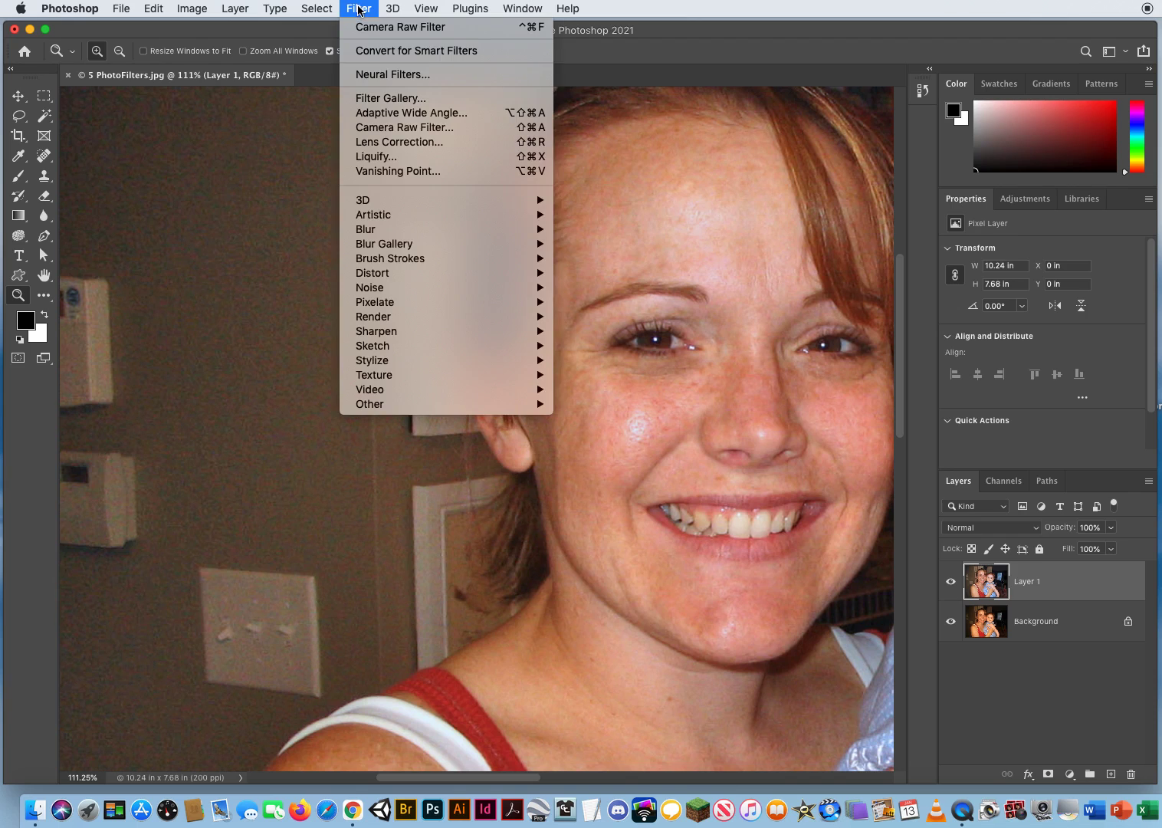
left_click(377, 129)
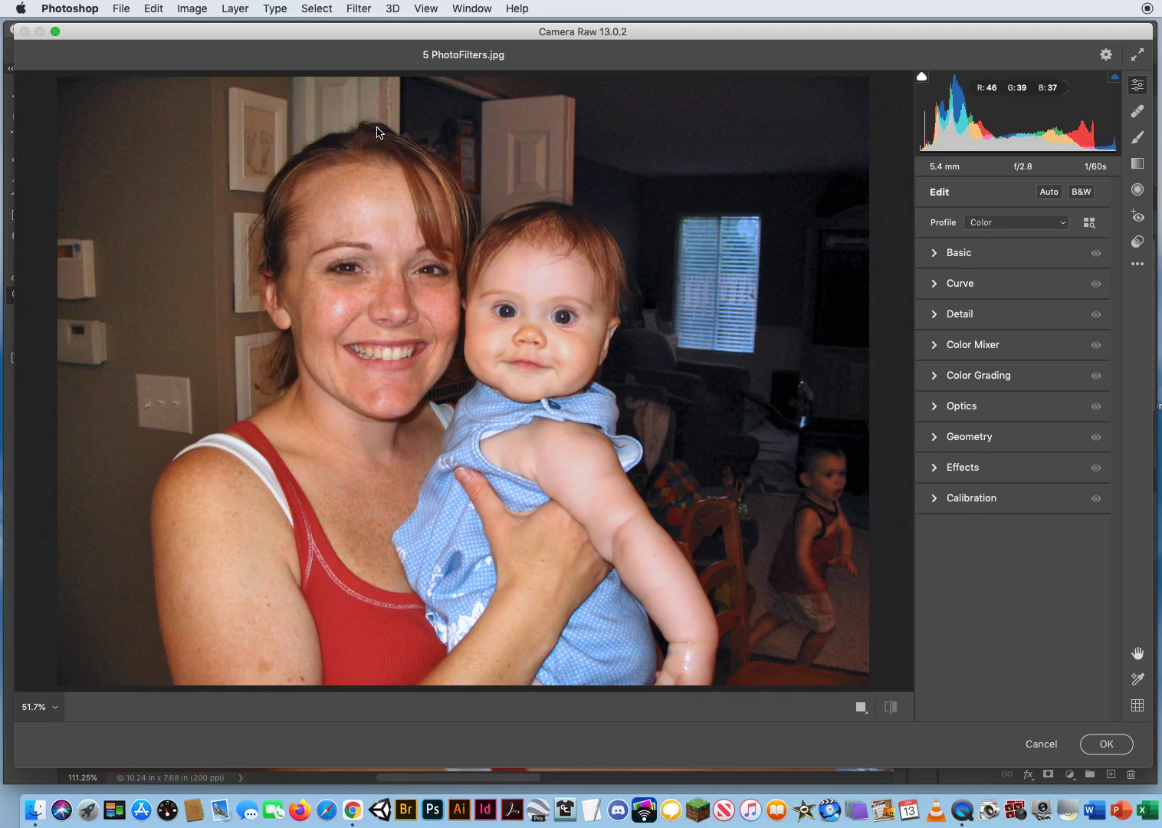
left_click(303, 326)
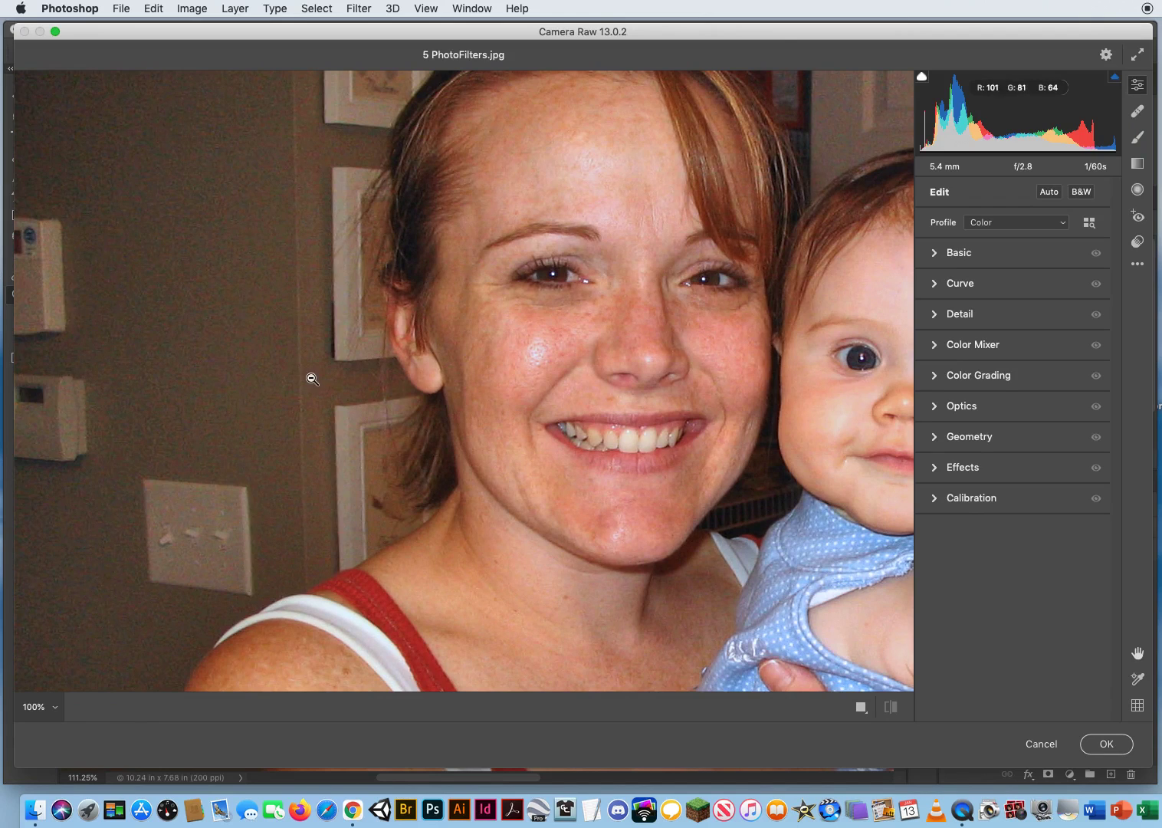
left_click(1018, 319)
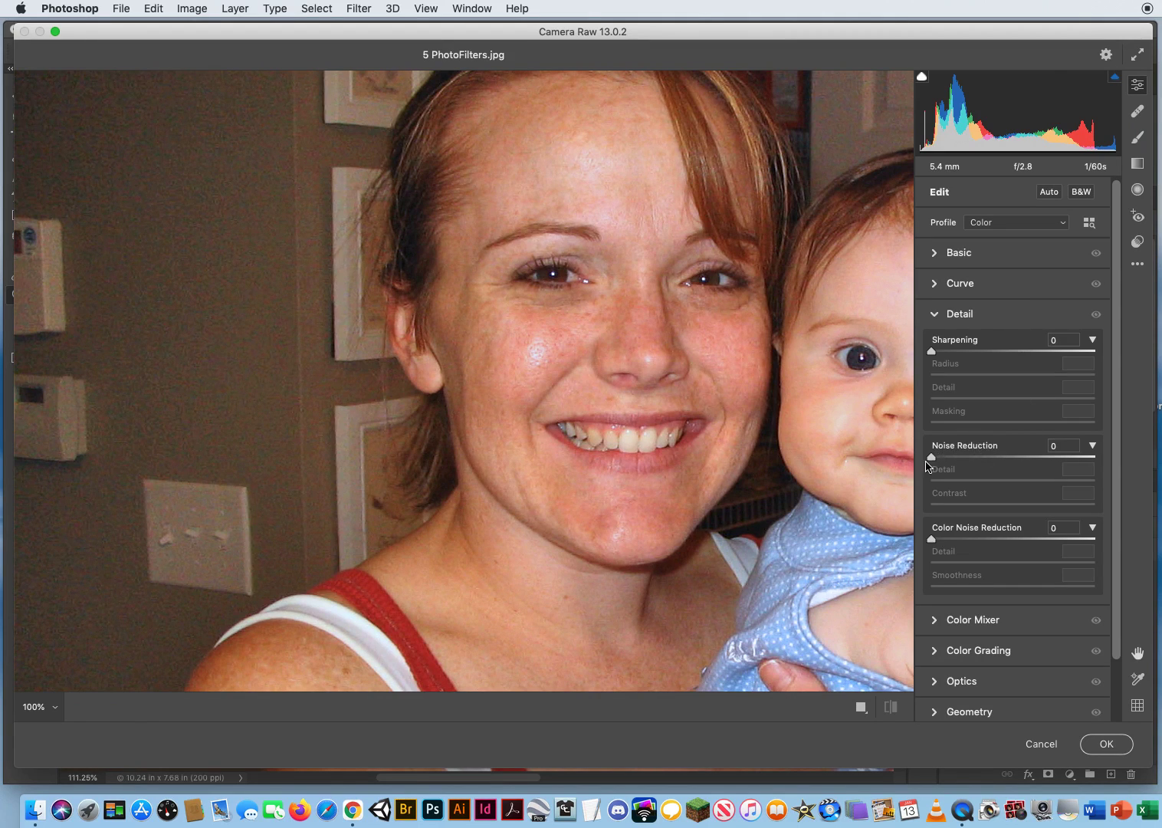
Step: Set the noise reduction to 75 with its detail at 40, and try a high contrast before returning it to 0
left_click_drag(931, 457, 1055, 462)
left_click_drag(1053, 463, 1053, 463)
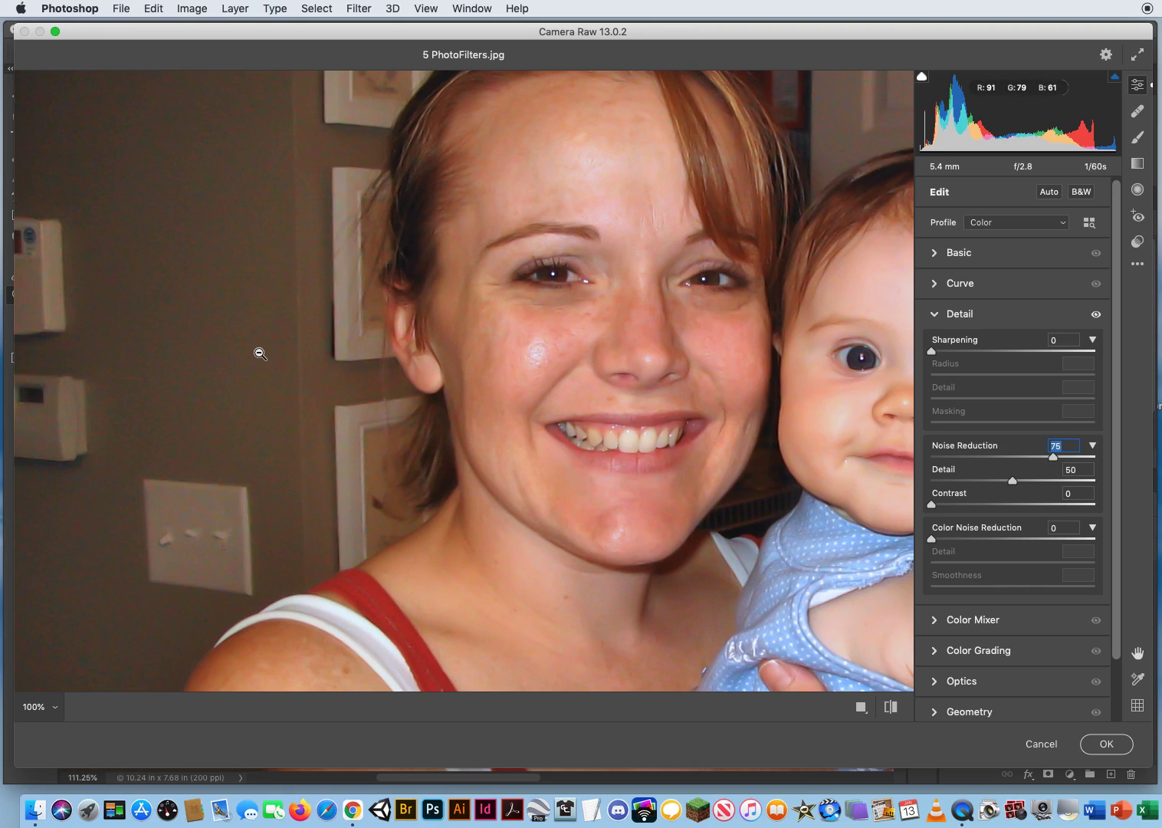
mouse_move(1012, 482)
left_mouse_down()
mouse_move(972, 481)
mouse_move(1011, 482)
left_mouse_up()
key("Tab")
left_click_drag(932, 510, 1080, 508)
left_click_drag(1080, 506, 905, 504)
Step: Set the color noise reduction to 30 with its detail at 40, judging the effect on the wall beside the woman
scroll(265, 319, "up", 3)
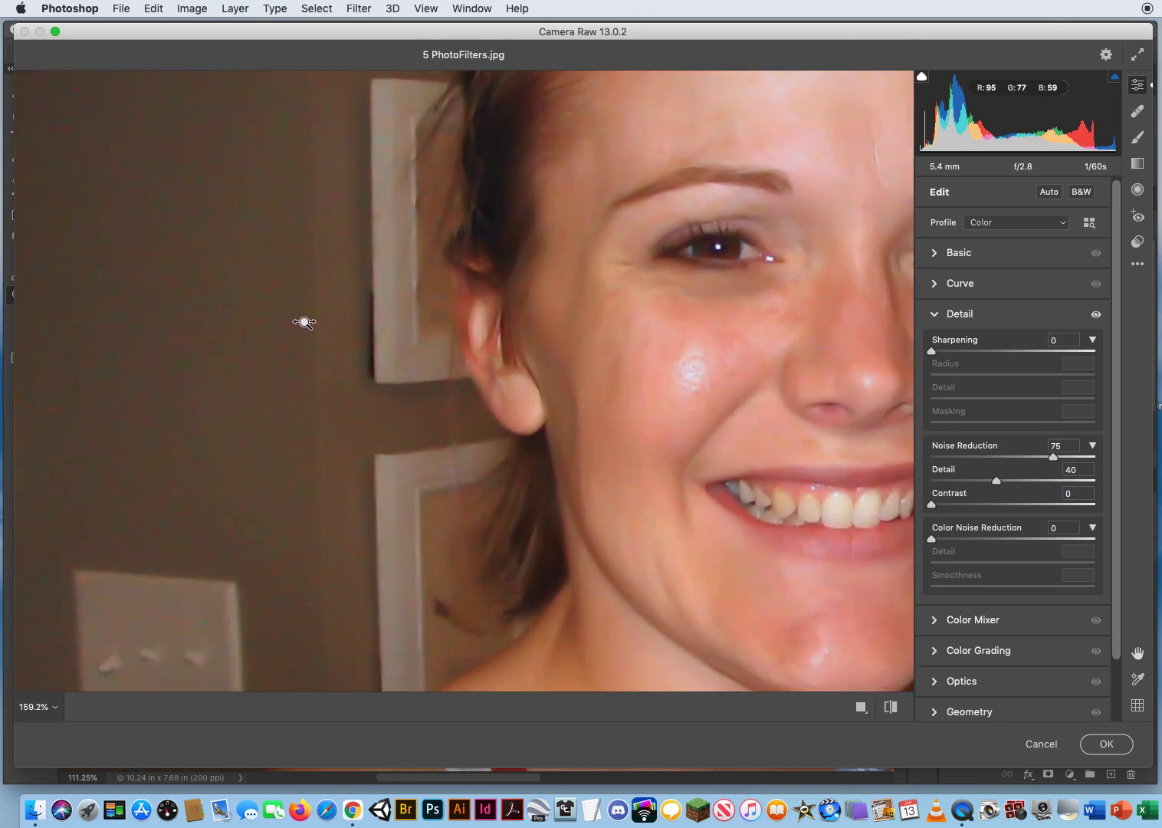
key("space")
left_click_drag(321, 397, 514, 306)
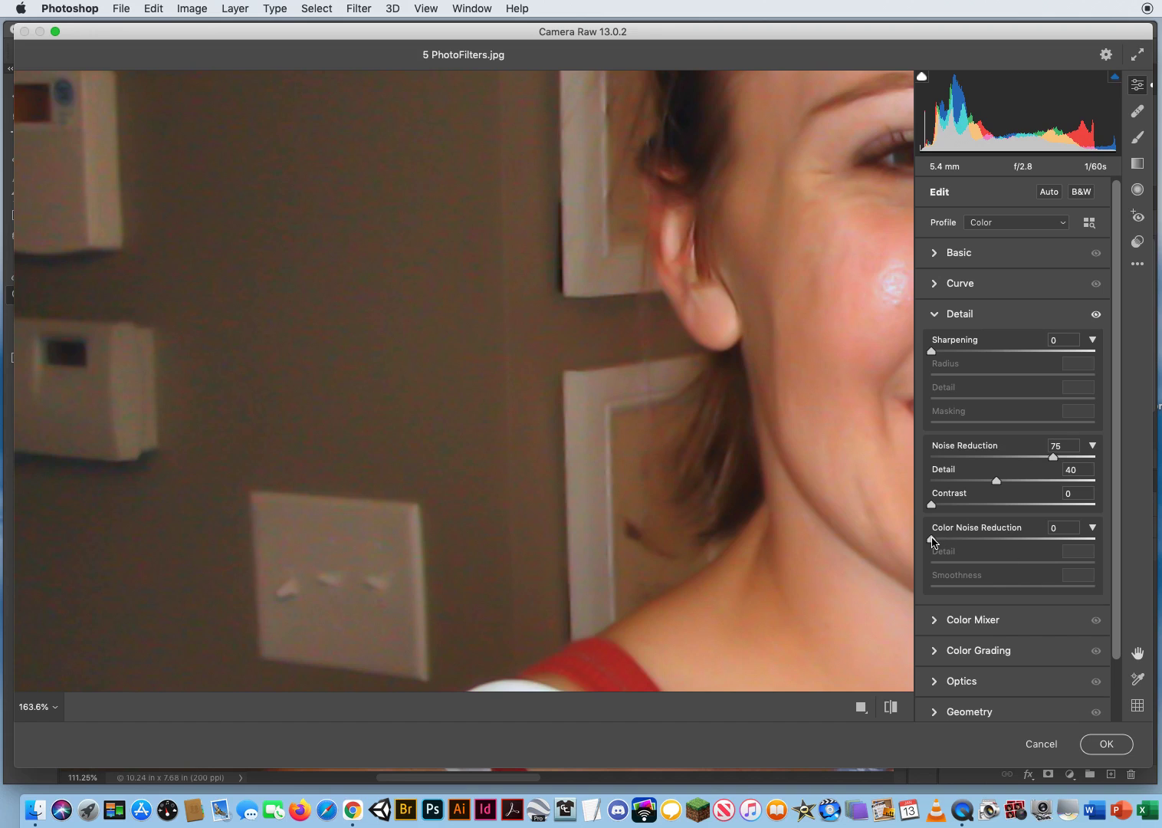
left_click_drag(931, 540, 973, 544)
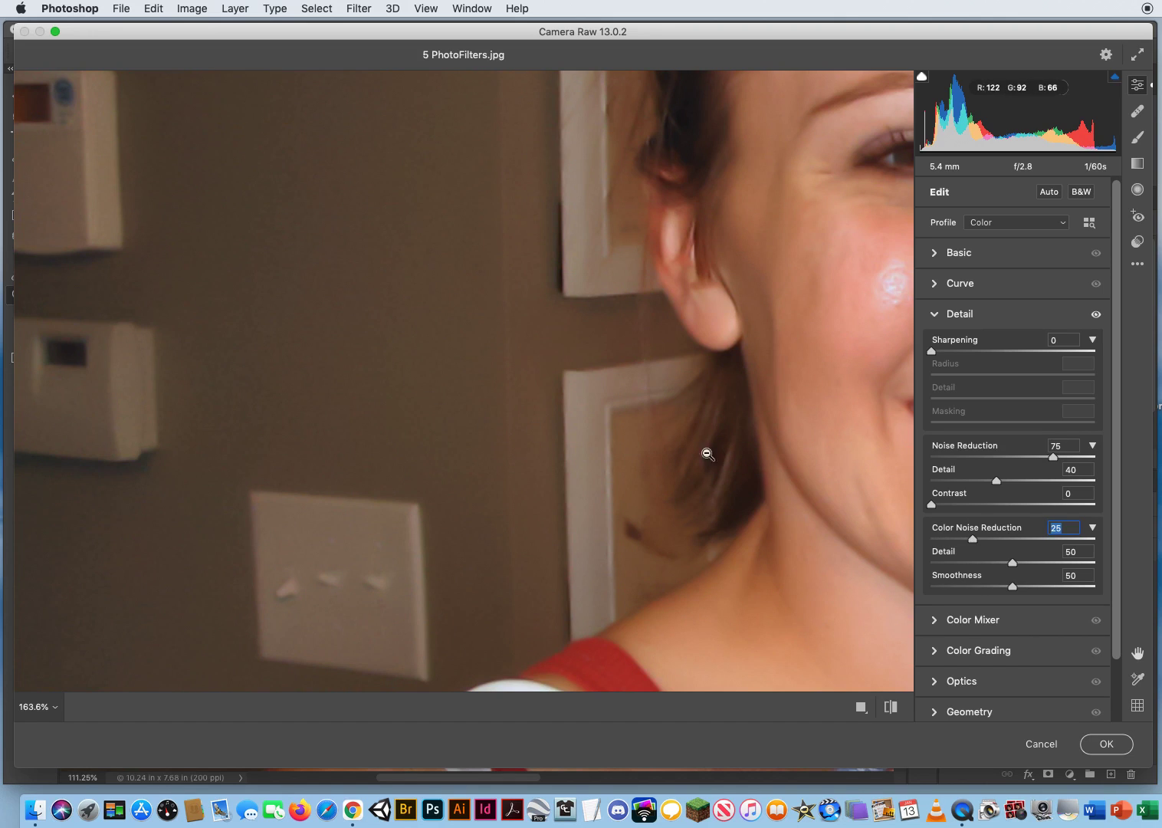
left_click_drag(972, 543, 995, 542)
left_click_drag(994, 542, 983, 541)
left_click_drag(1013, 563, 935, 561)
left_click_drag(934, 559, 996, 560)
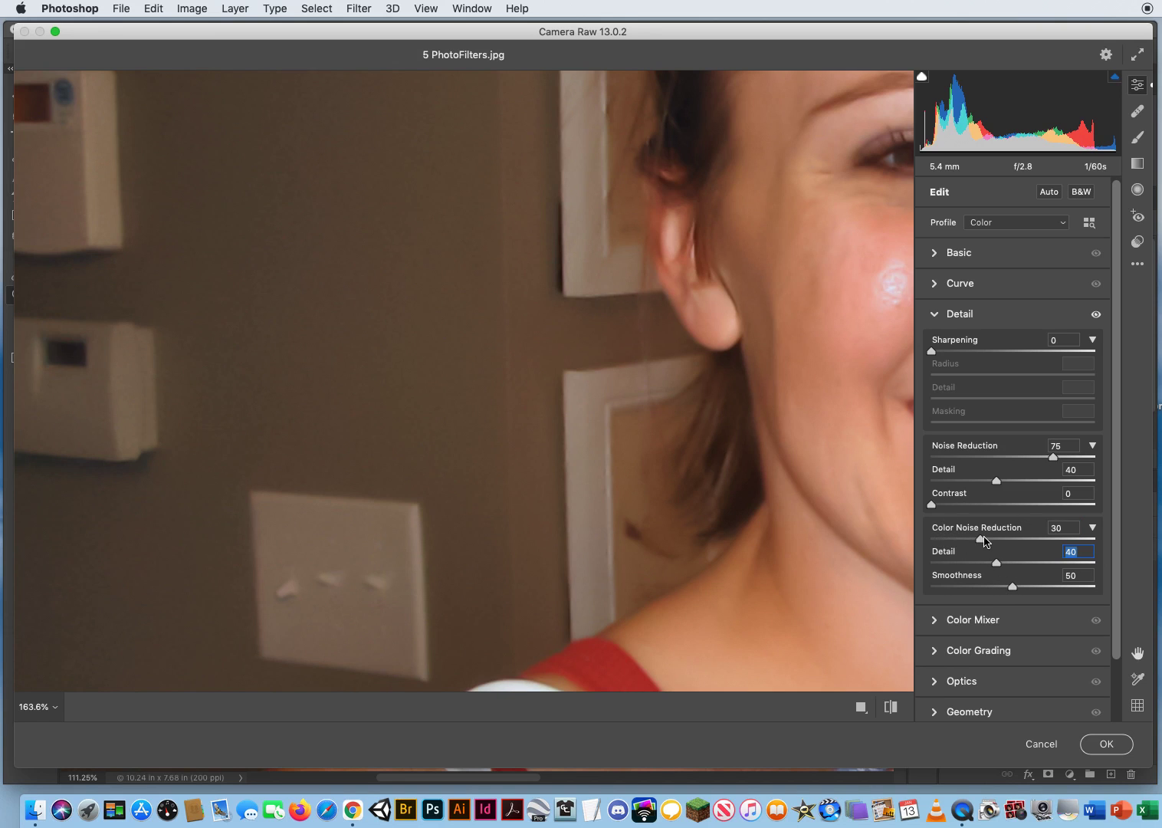
Step: Set the noise reduction's contrast to 9 and check the wall close up
left_click(526, 345)
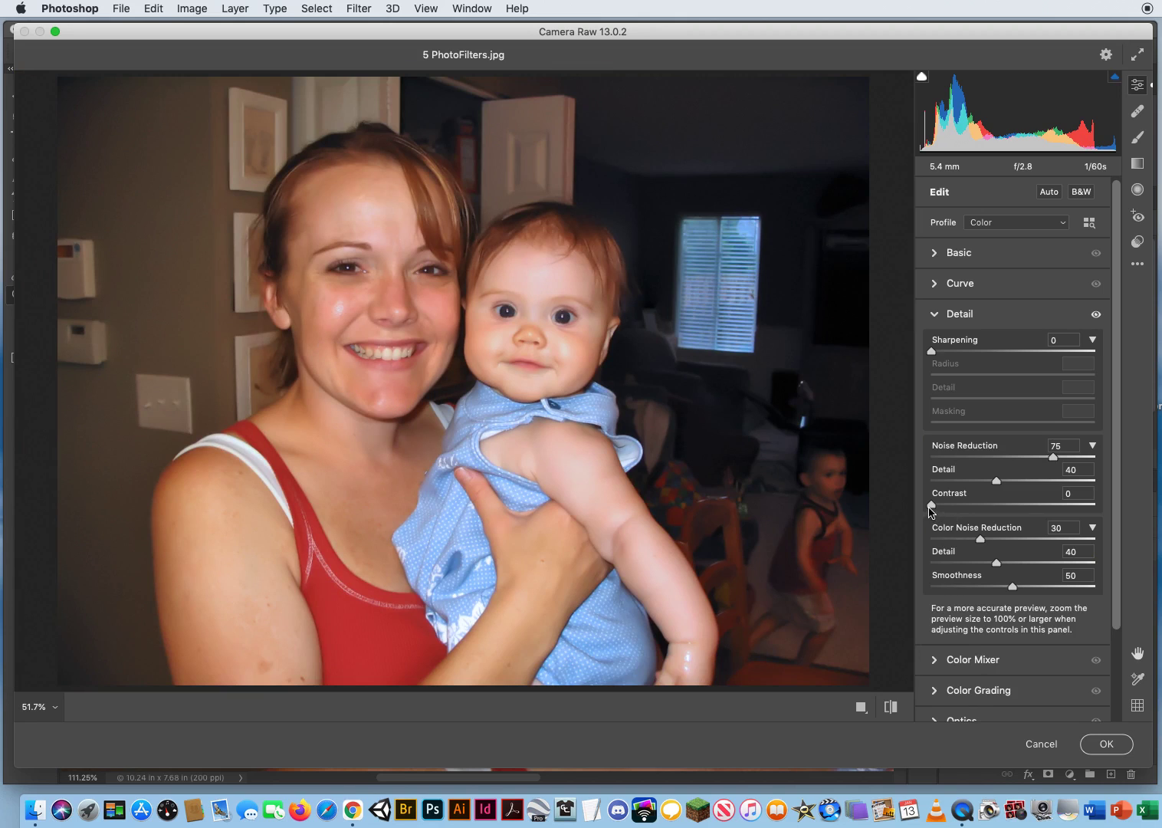
mouse_move(932, 506)
left_mouse_down()
mouse_move(960, 511)
mouse_move(948, 511)
left_mouse_up()
scroll(194, 330, "up", 5)
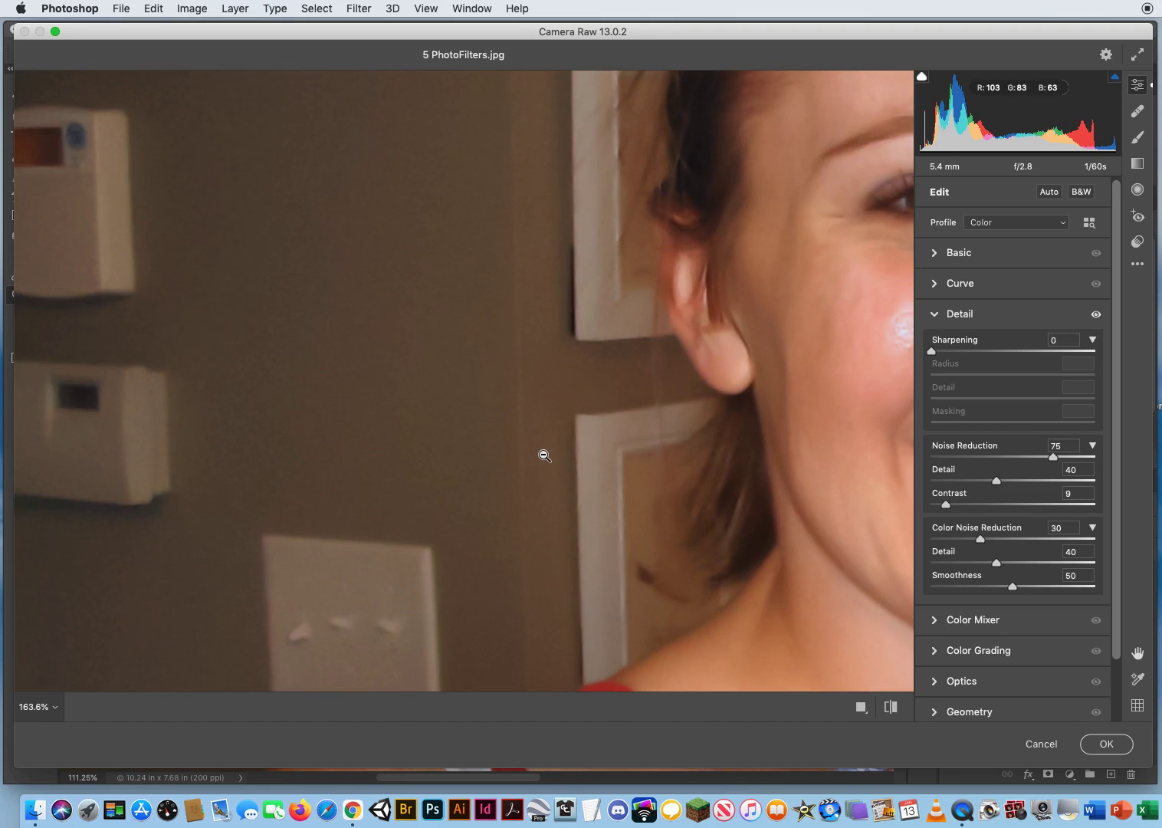
Step: Compare the wall and face with and without noise reduction, and apply the Camera Raw filter with the noise reduction on
key("super+alt+z")
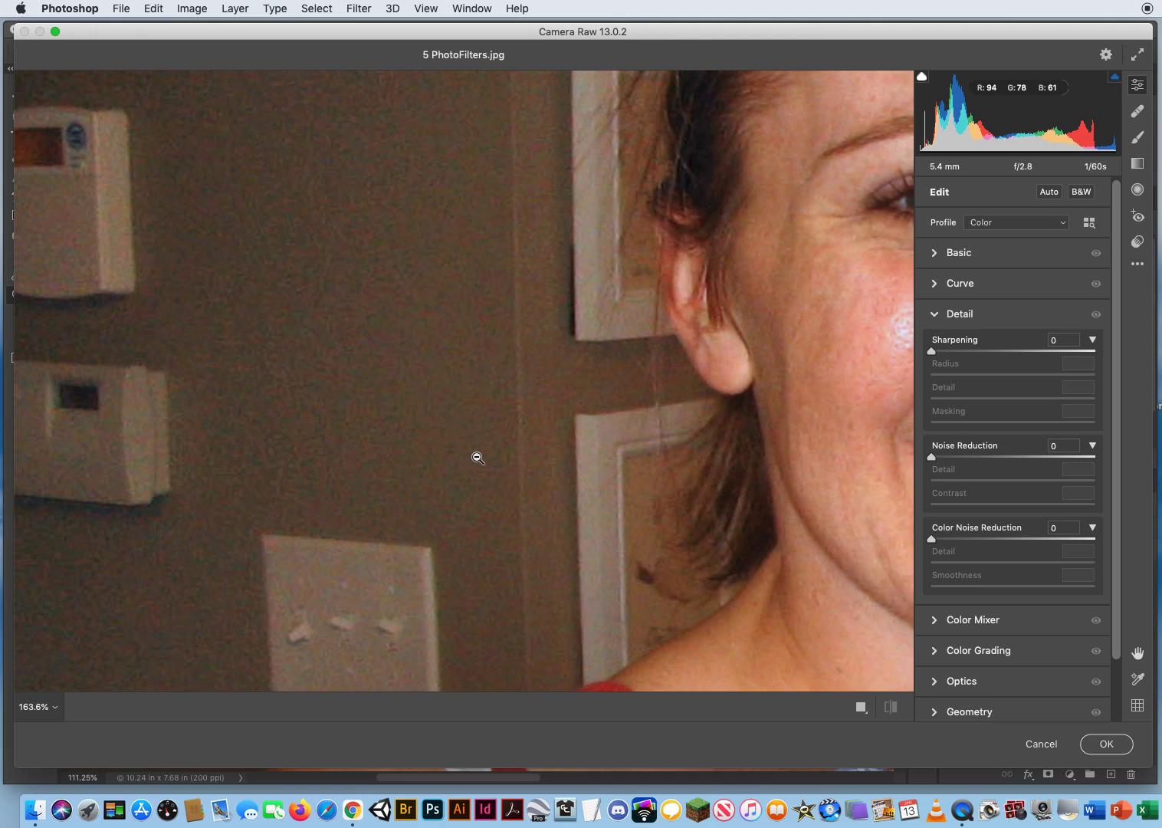
key("super+shift+z")
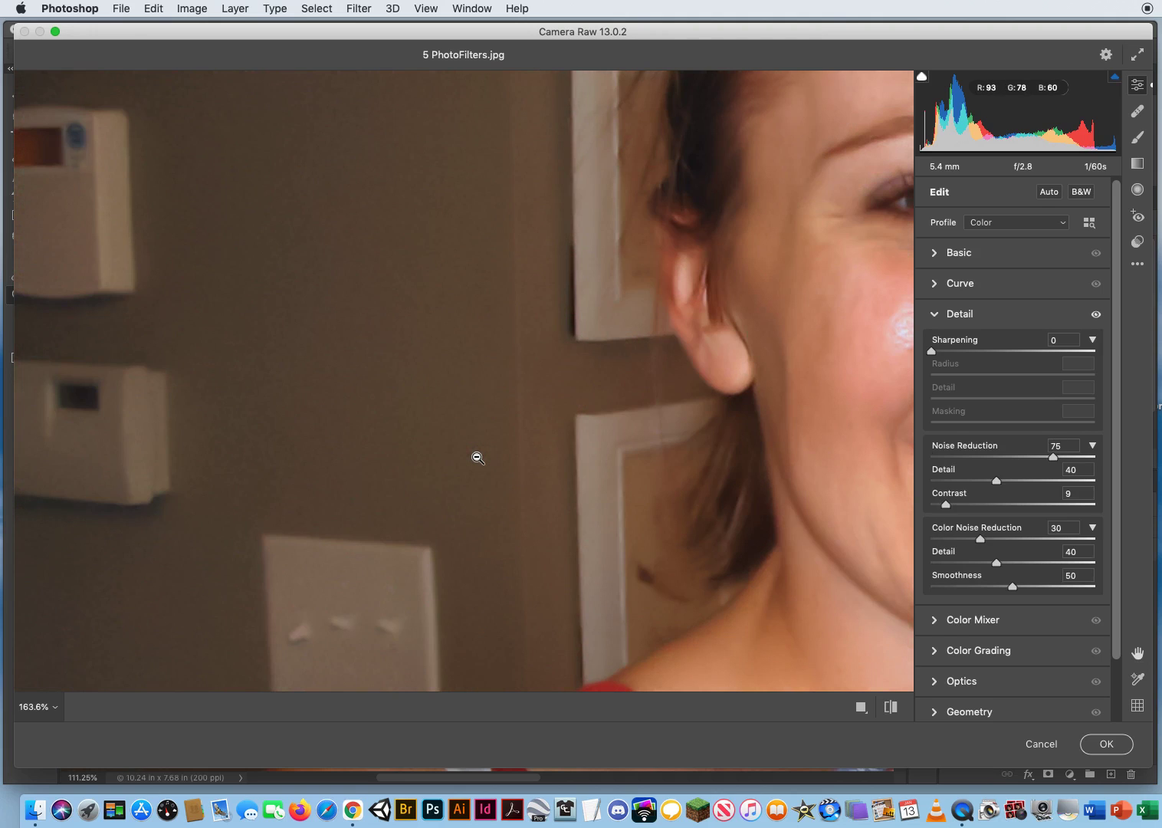
key("super+z")
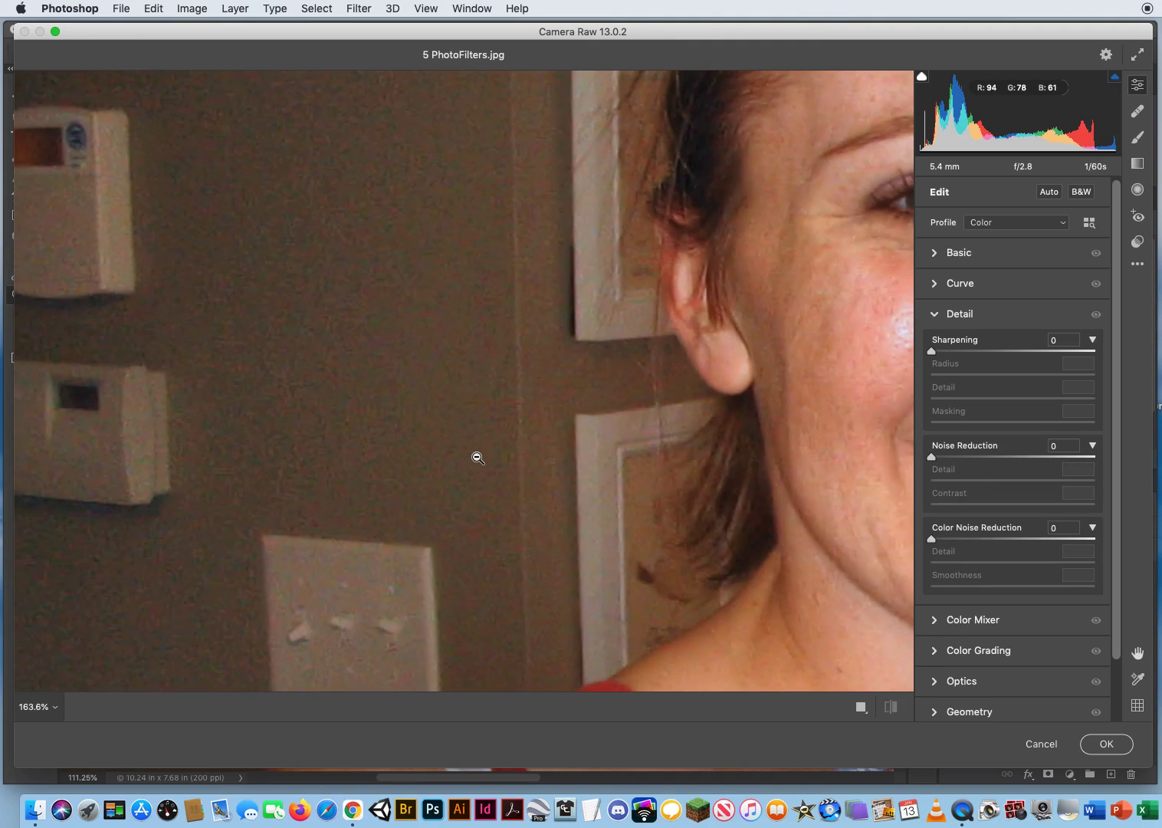
key("super+shift+z")
key("super+z")
key("super+shift+z")
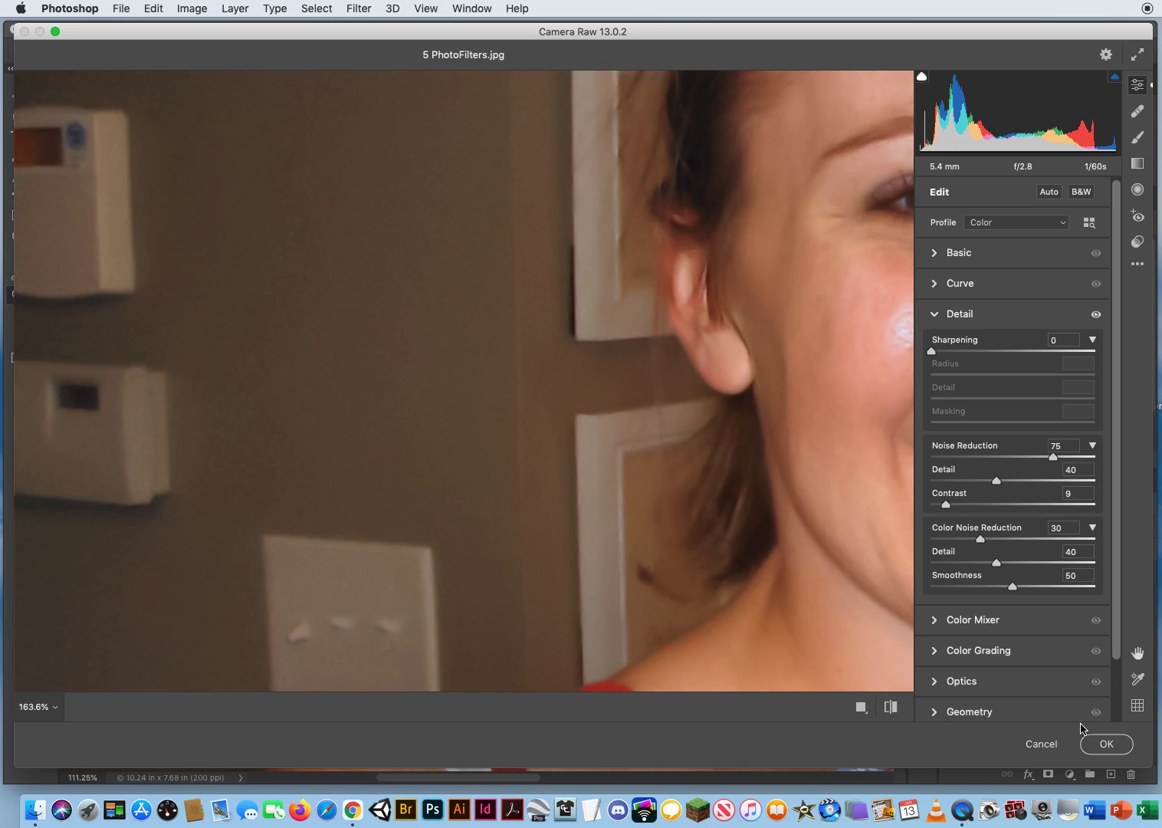
left_click(1103, 743)
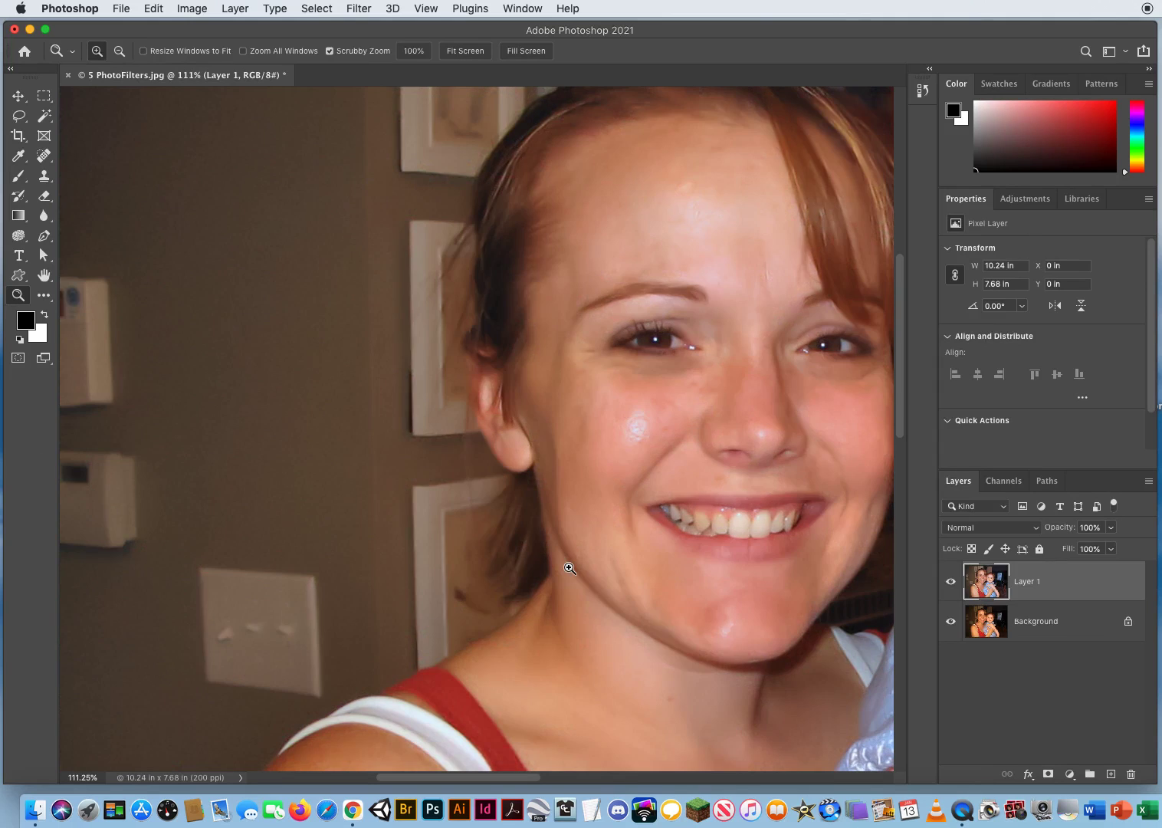
Step: View the whole photo and compare the corrected Layer 1 with the original Background
left_click_drag(588, 475, 292, 355)
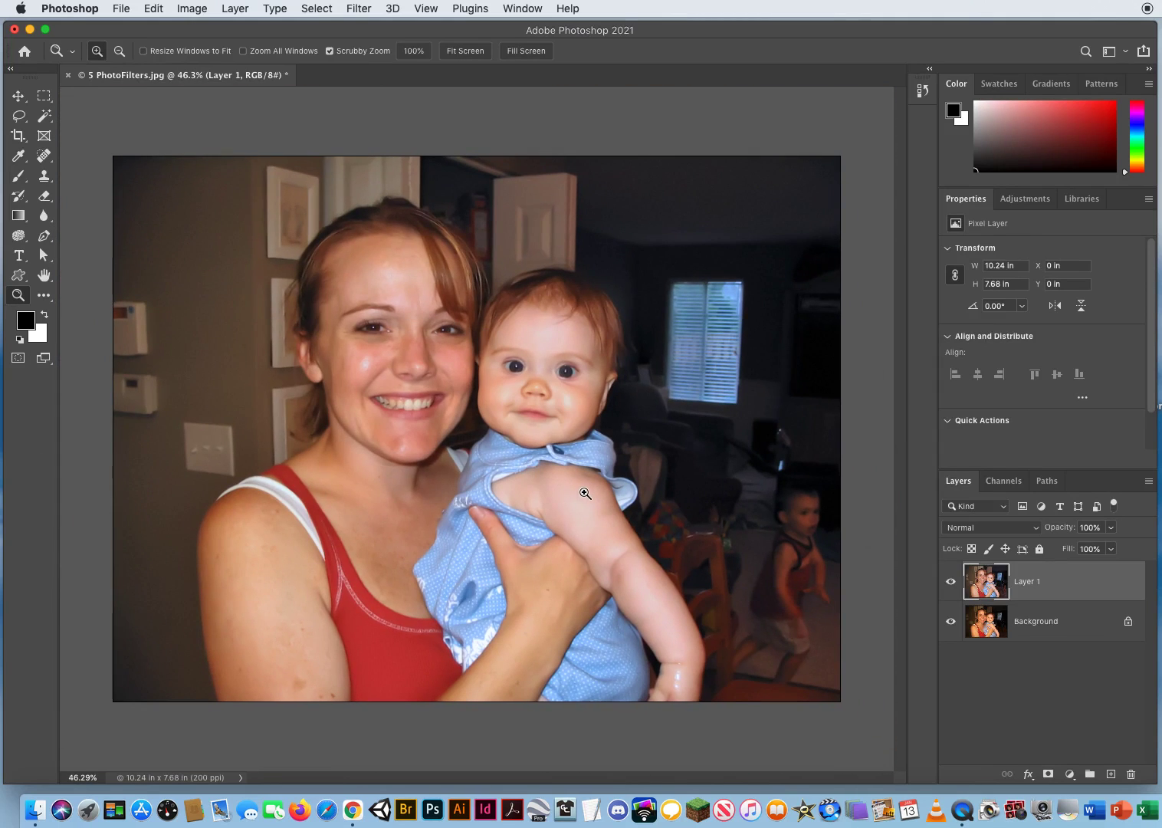
left_click(950, 581)
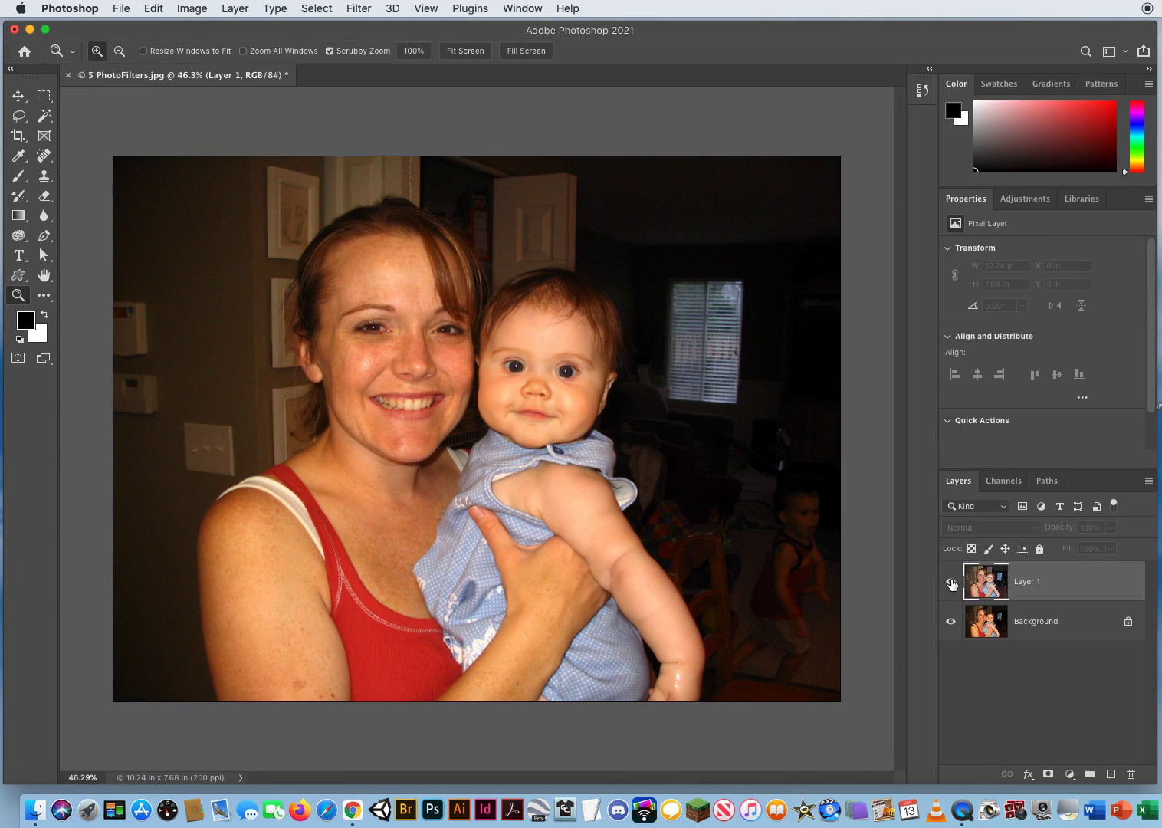
left_click(951, 584)
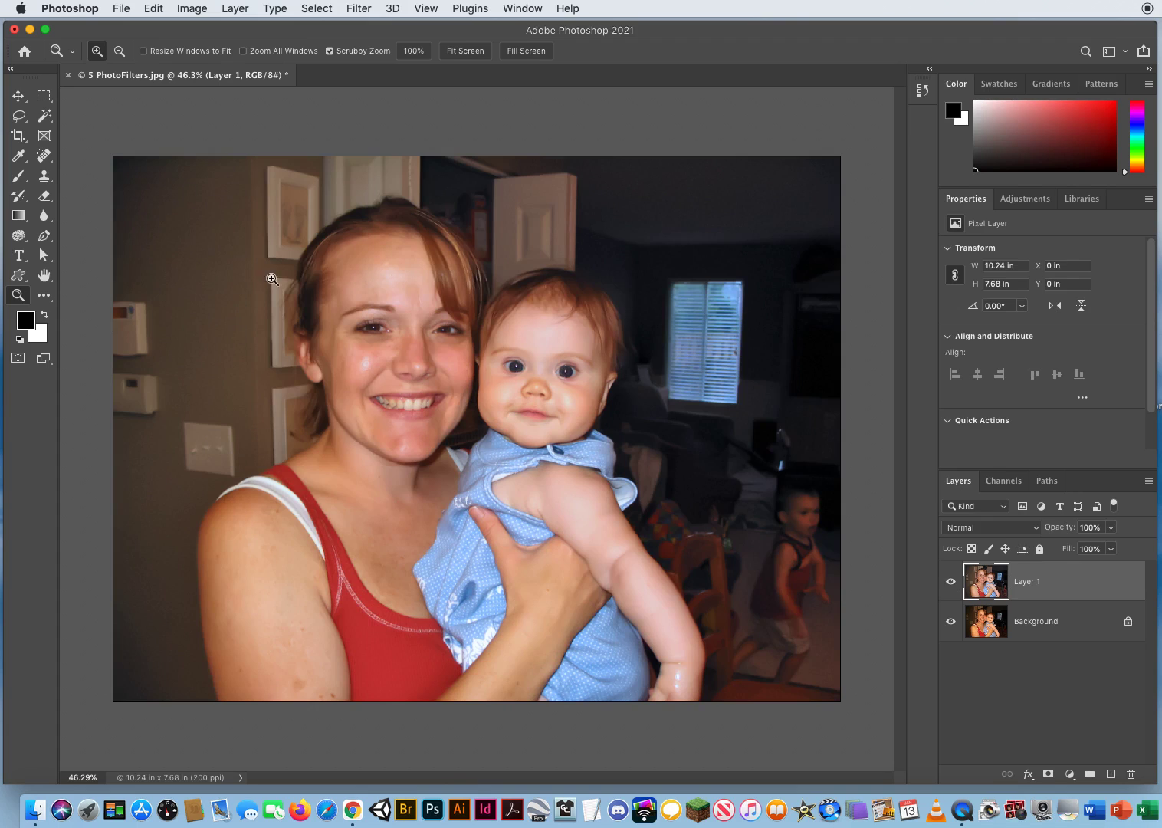
left_click(18, 96)
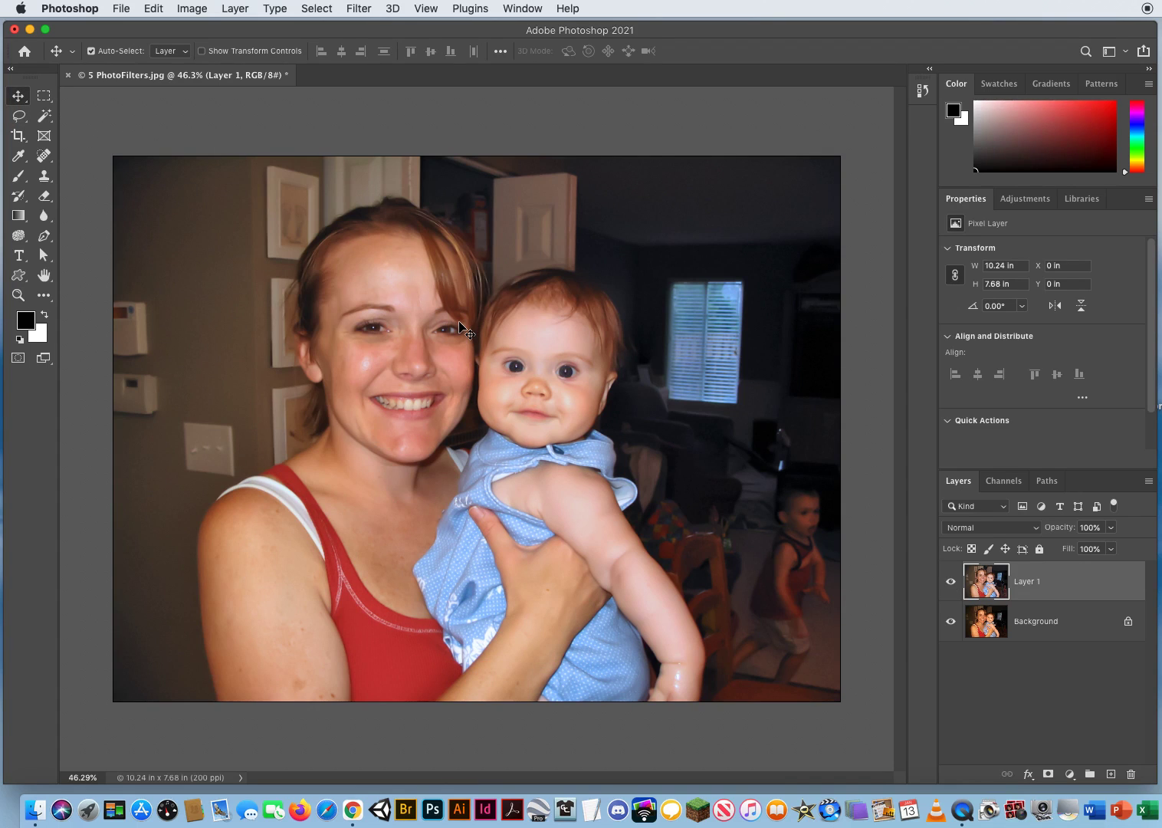
left_click(193, 8)
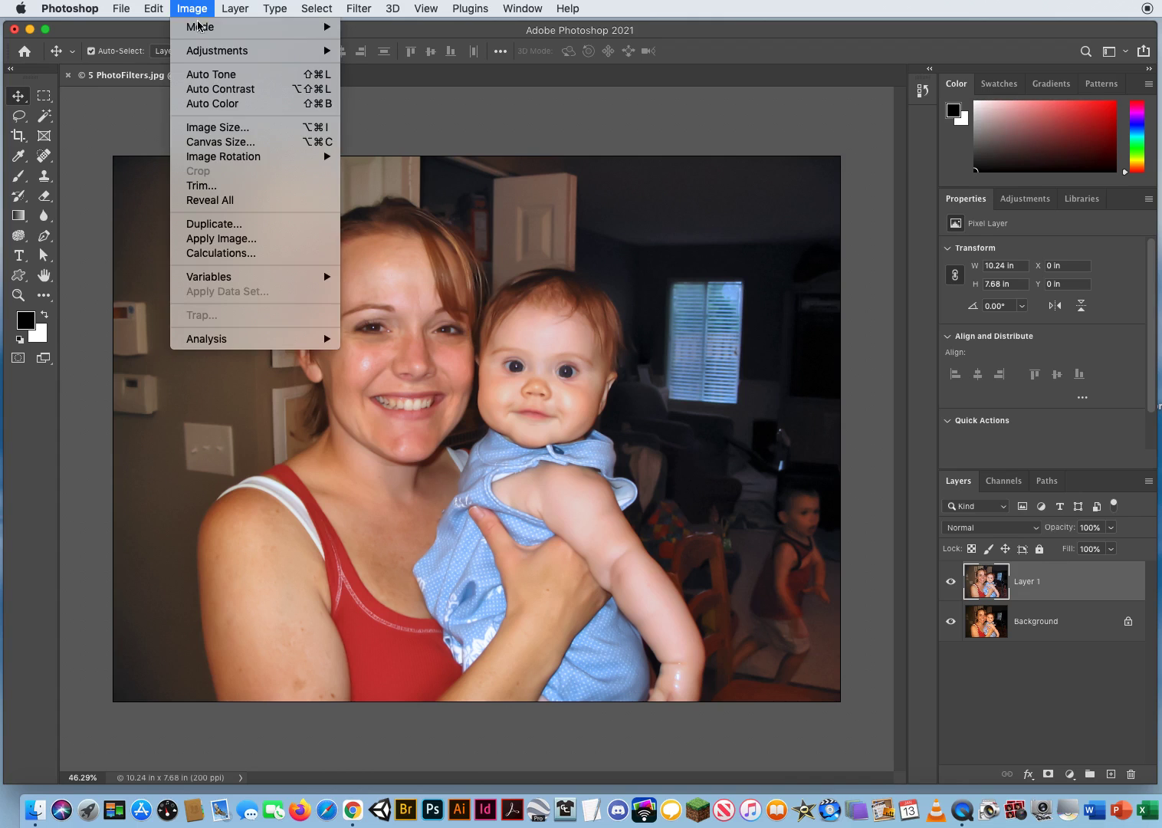
mouse_move(196, 50)
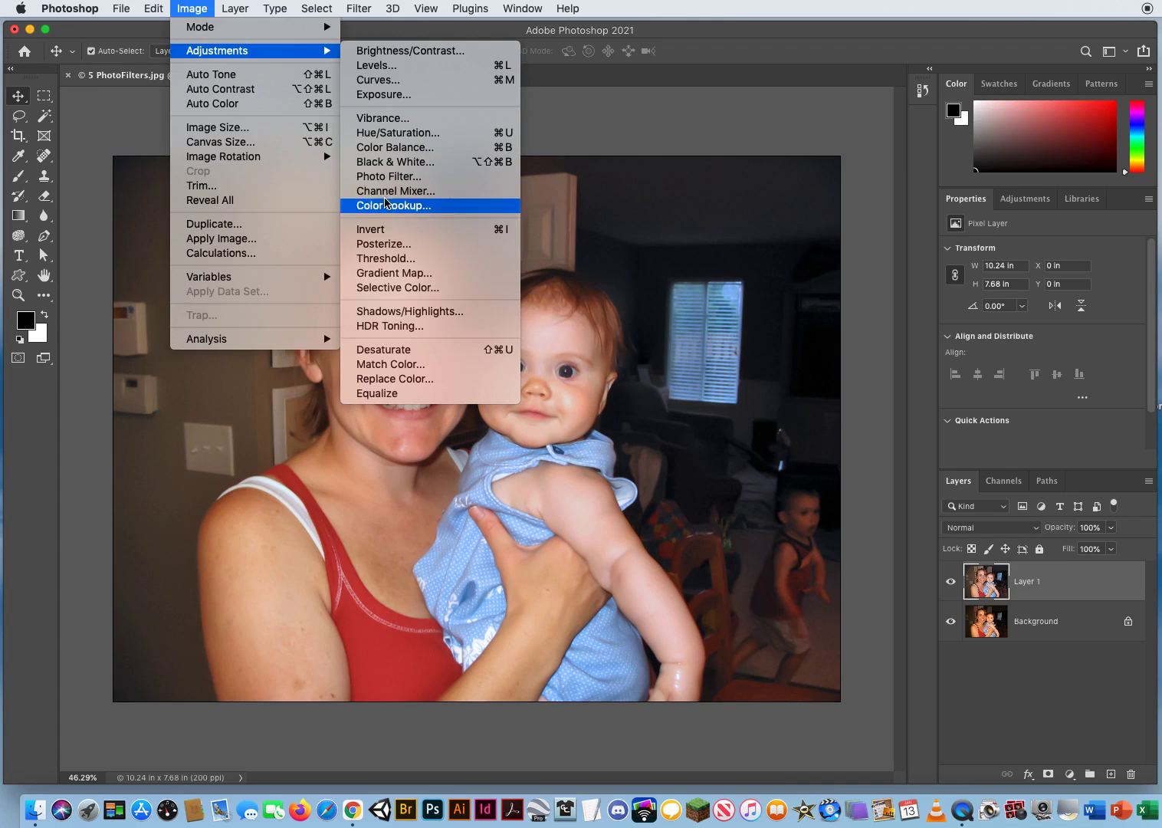
left_click(613, 134)
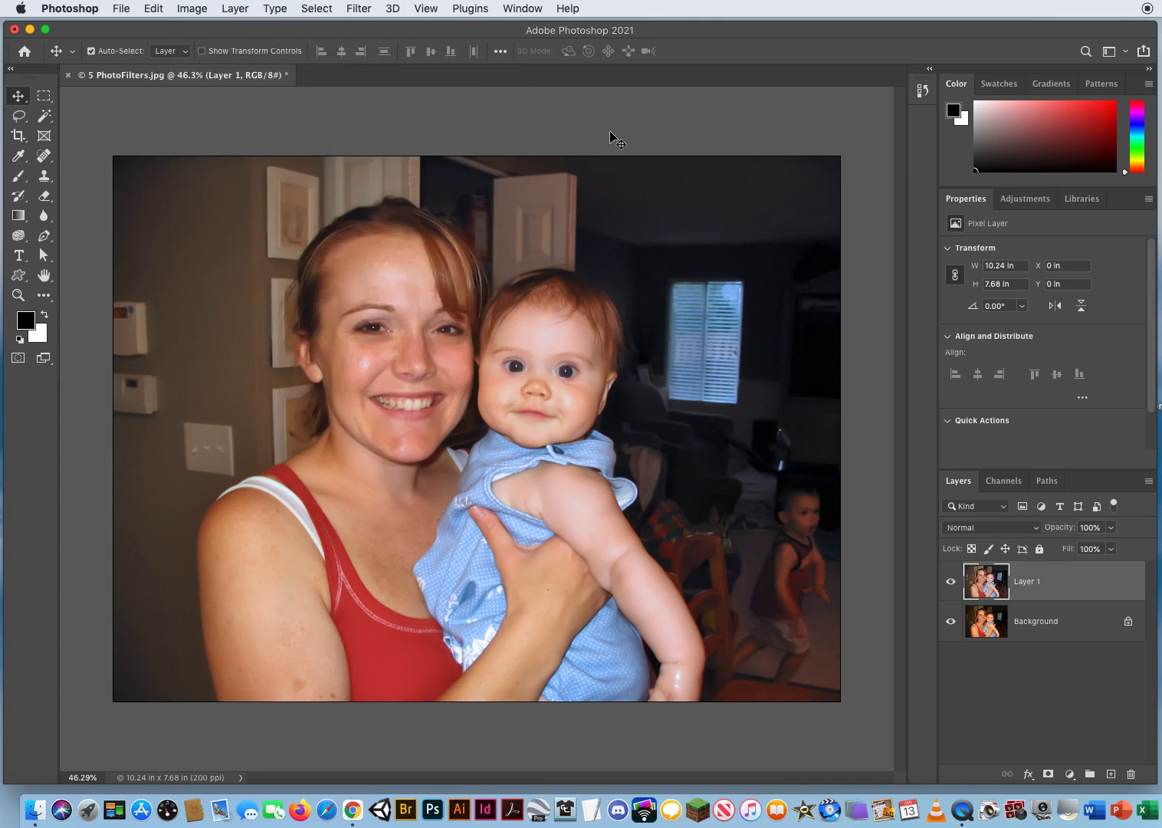